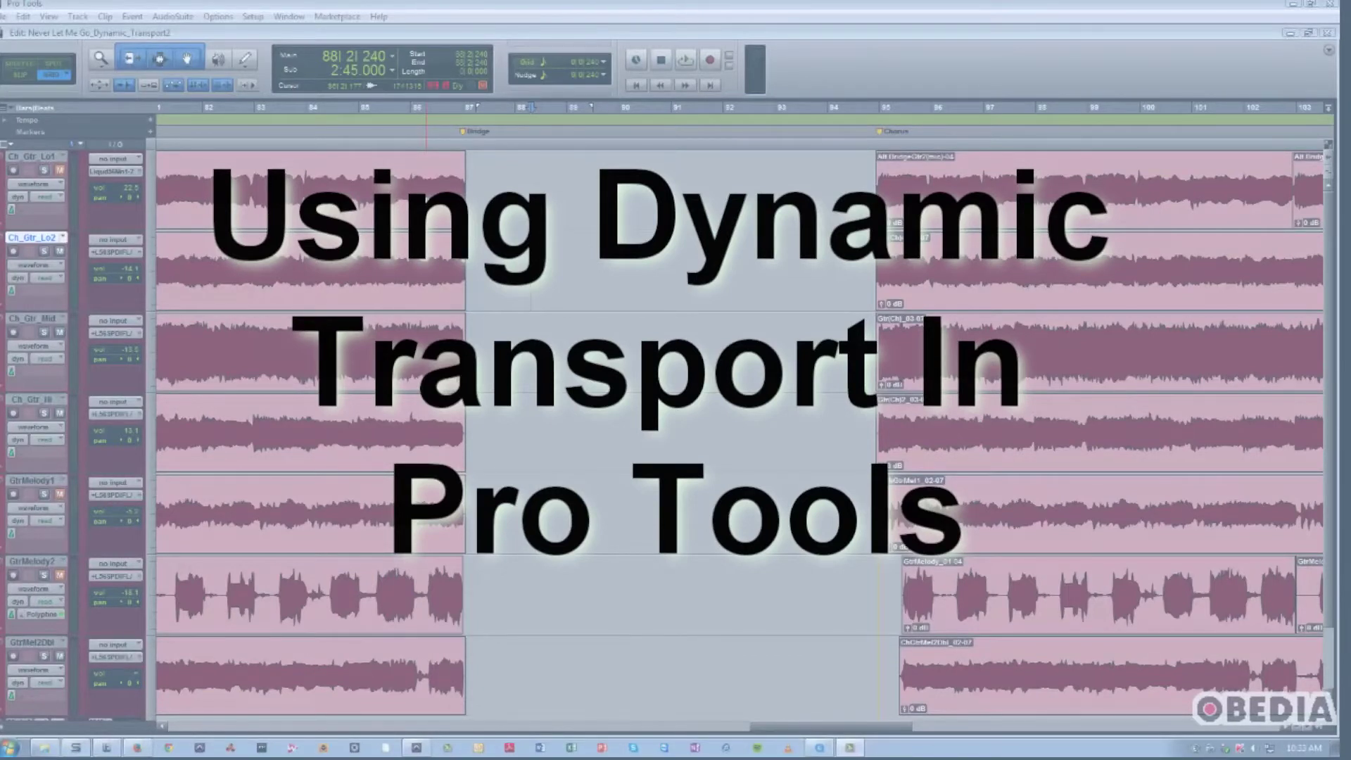
# Select the range from bar 88 to bar 90 across all tracks in the timeline ruler.
pyautogui.click(416, 170)
pyautogui.moveTo(411, 107); pyautogui.dragTo(619, 118)
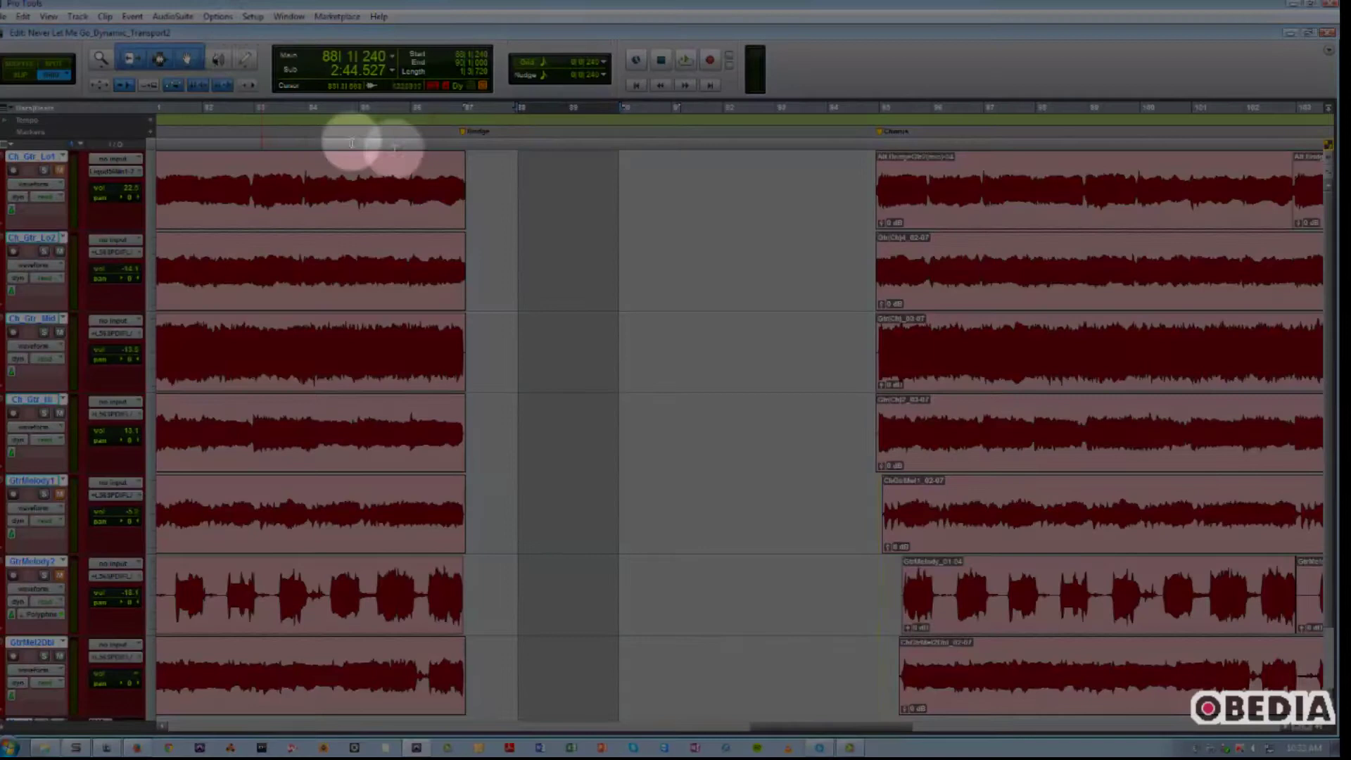
pyautogui.click(218, 17)
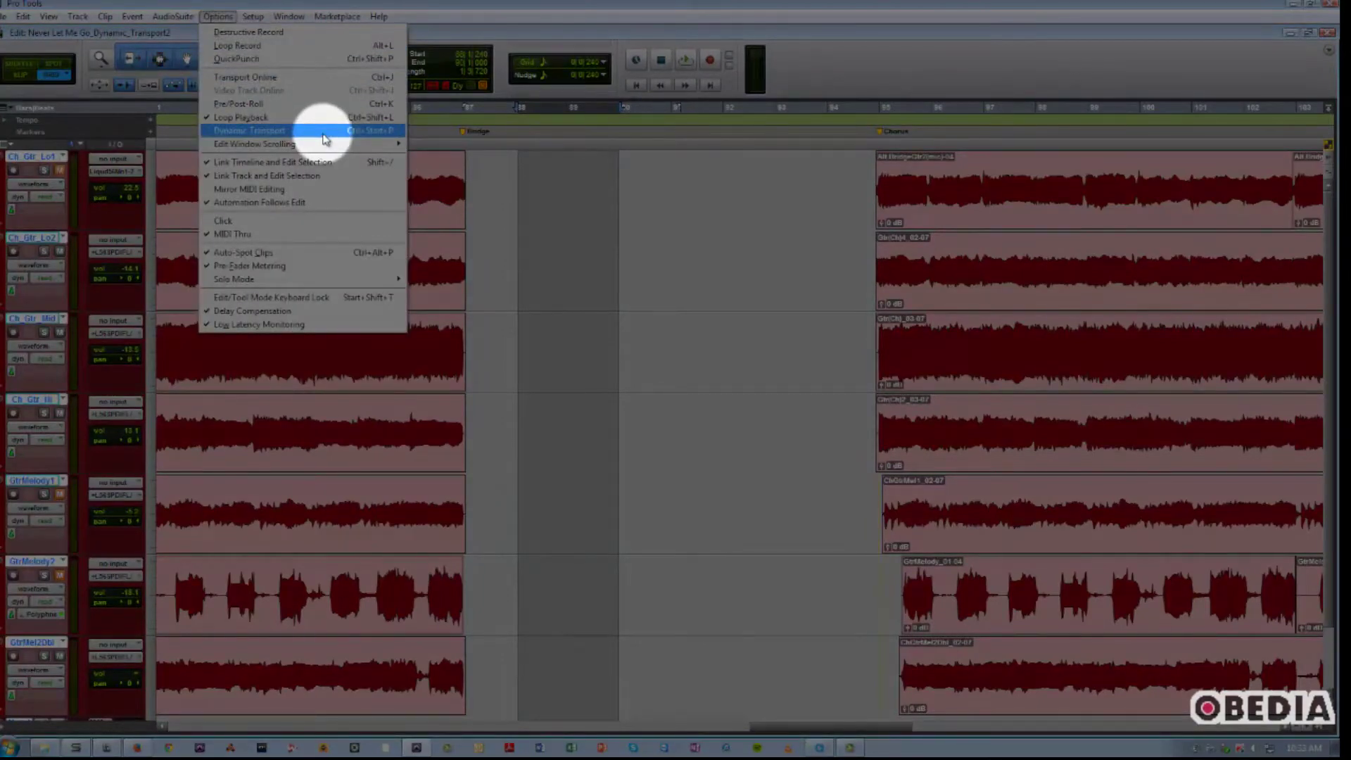
pyautogui.click(394, 103)
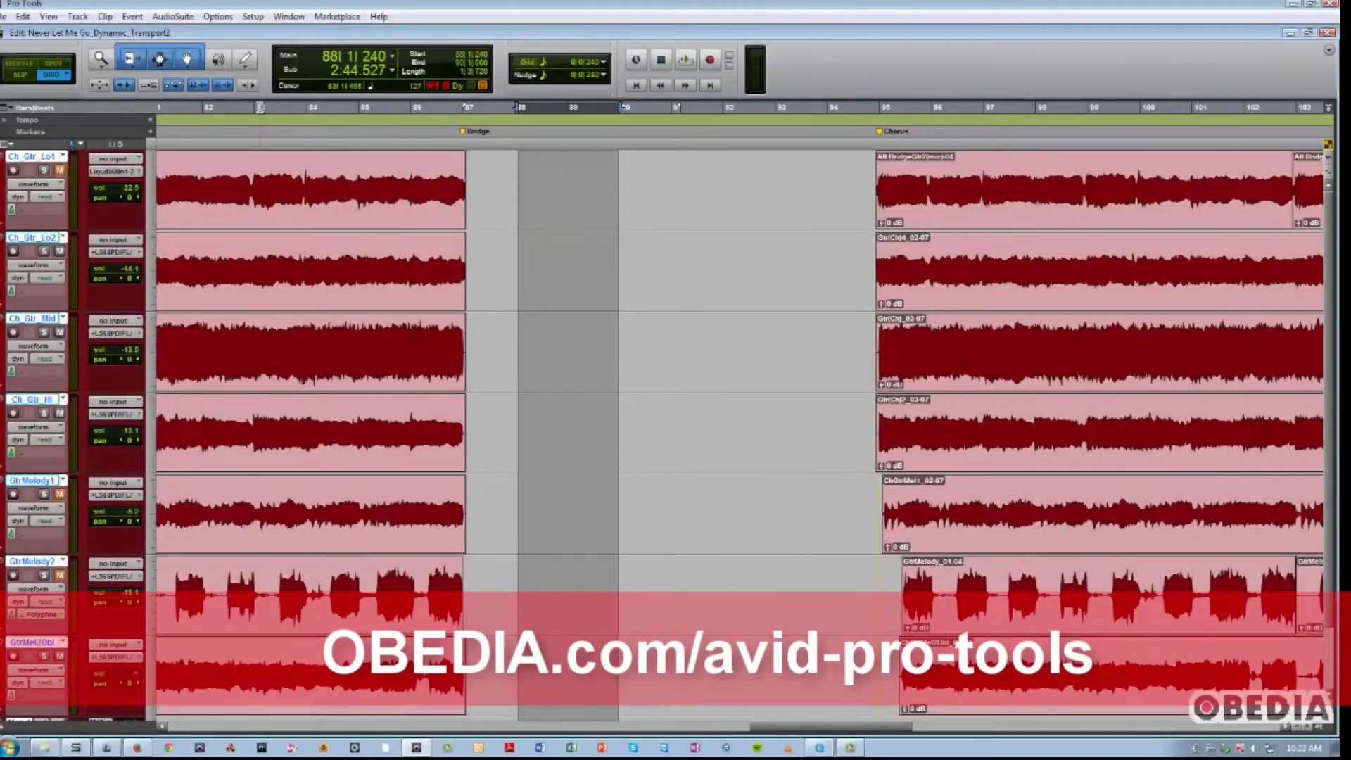
# Select the Ch_Gtr_Lo1 clip from bar 85 through to its end.
pyautogui.moveTo(260, 187); pyautogui.dragTo(366, 186)
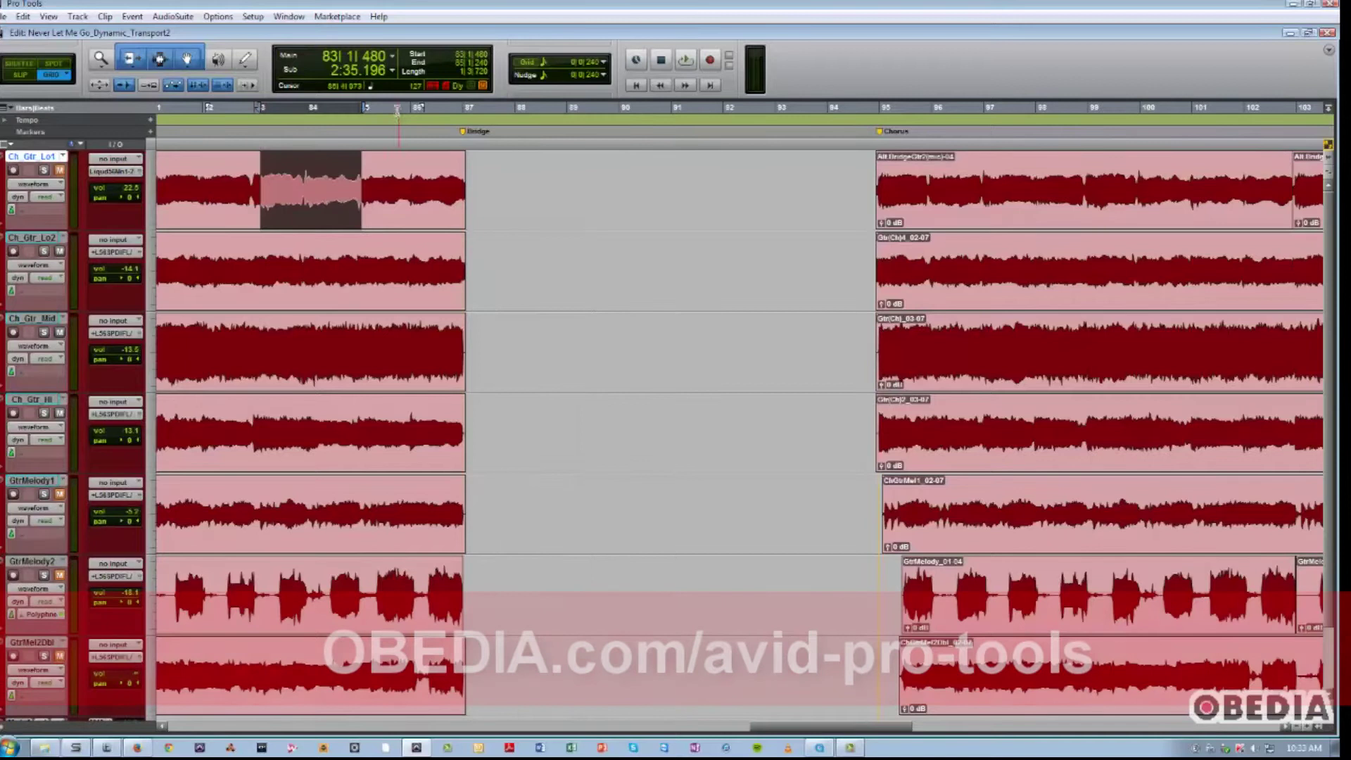
pyautogui.click(395, 110)
pyautogui.moveTo(396, 109); pyautogui.dragTo(228, 121)
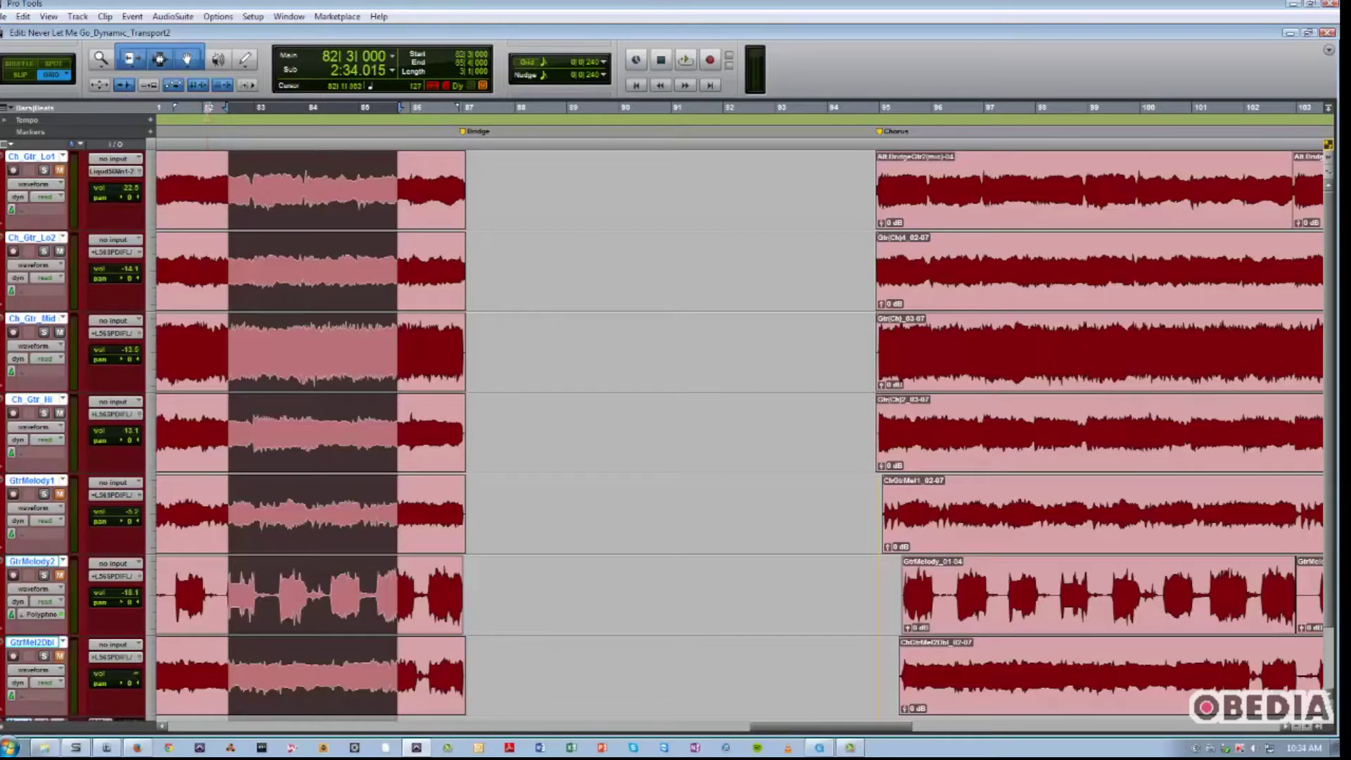
pyautogui.click(462, 109)
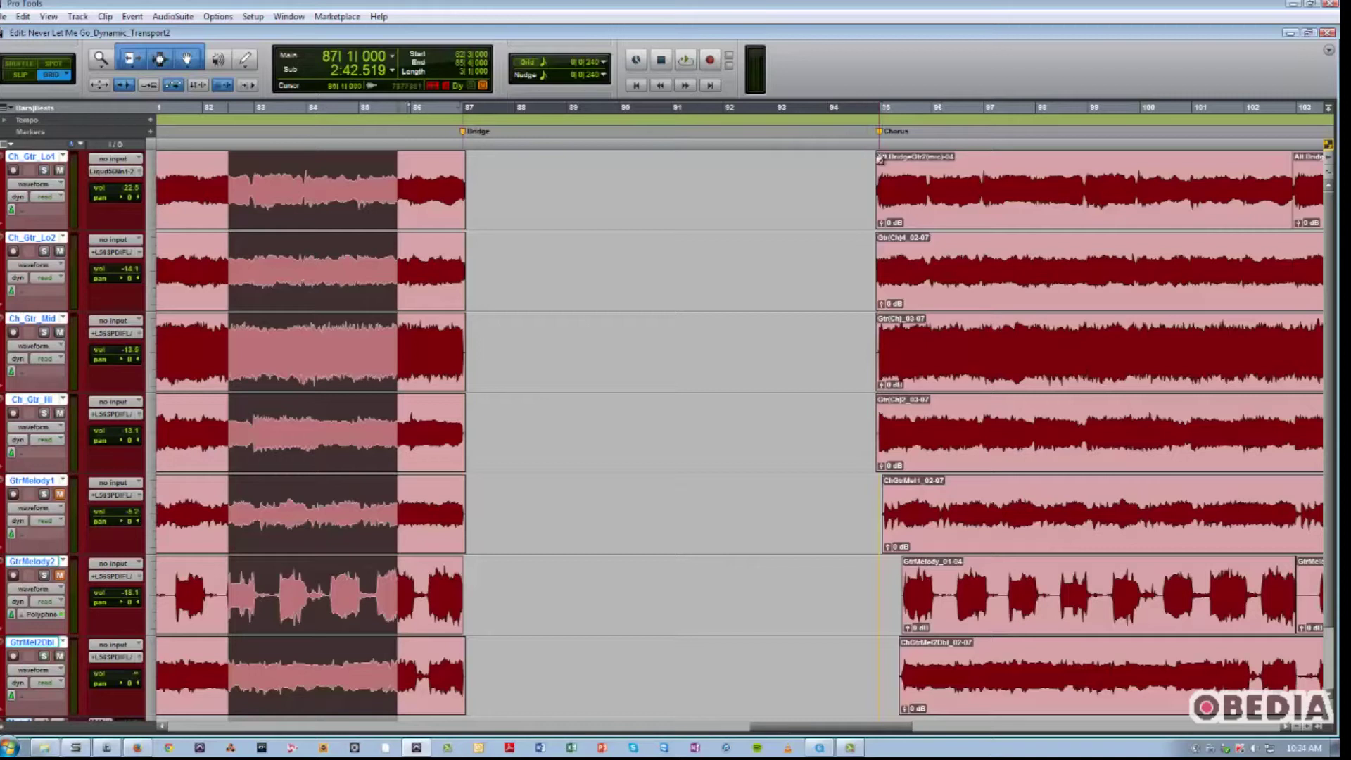
pyautogui.click(398, 180)
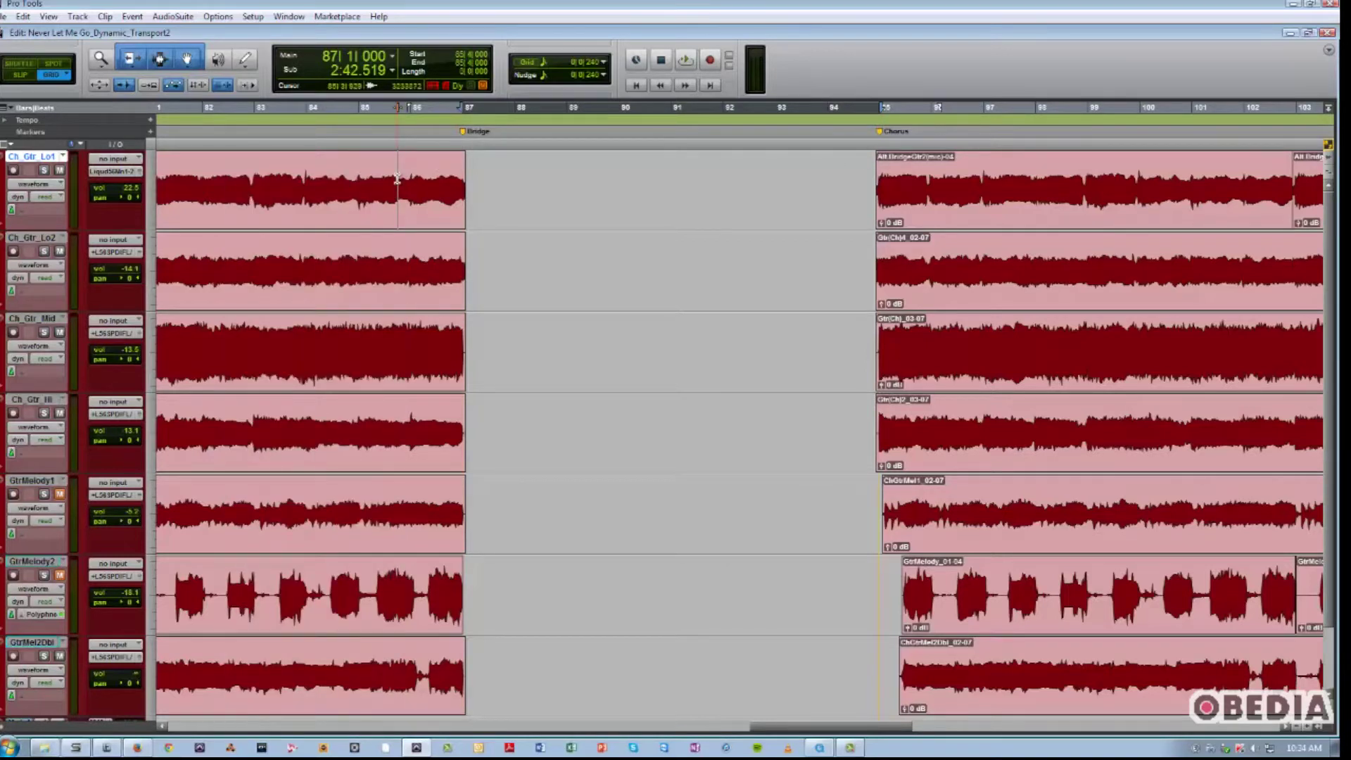
pyautogui.doubleClick(360, 179)
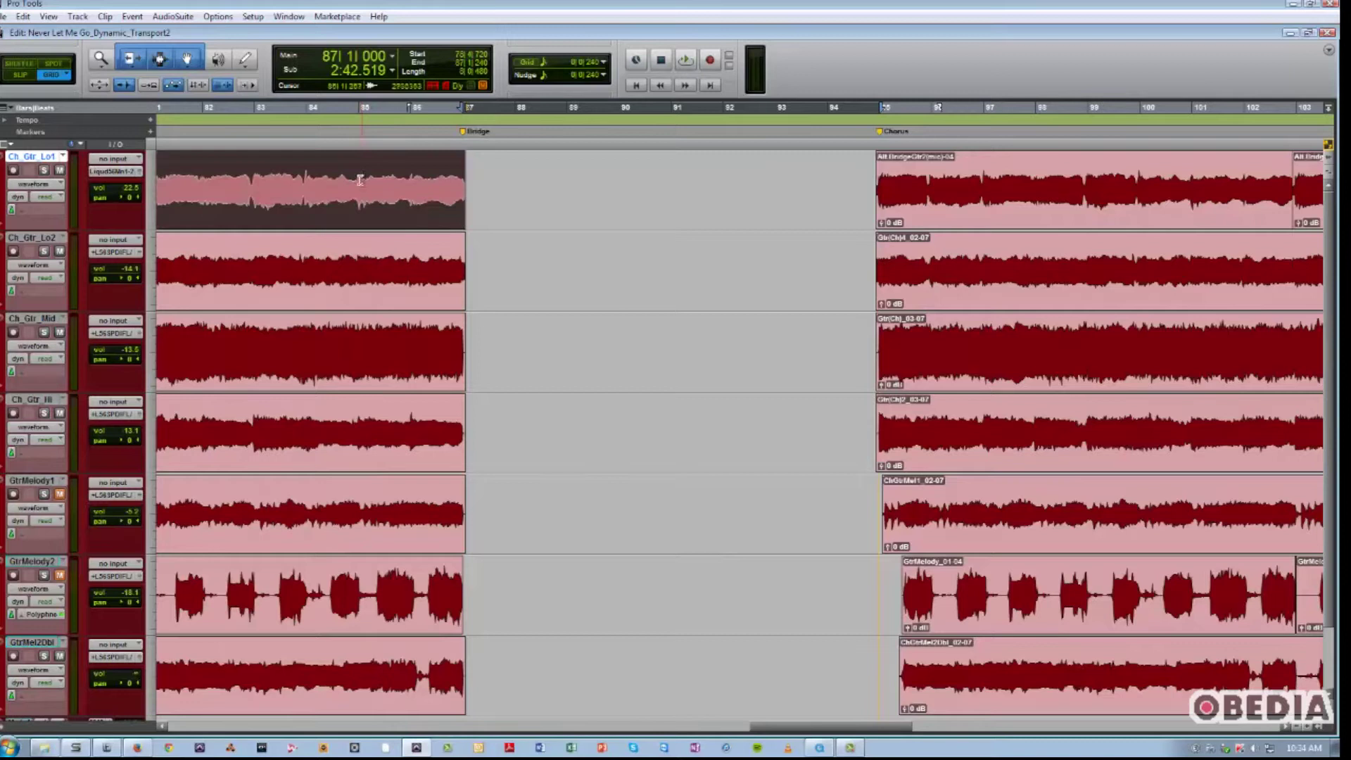
pyautogui.moveTo(357, 178); pyautogui.dragTo(465, 197)
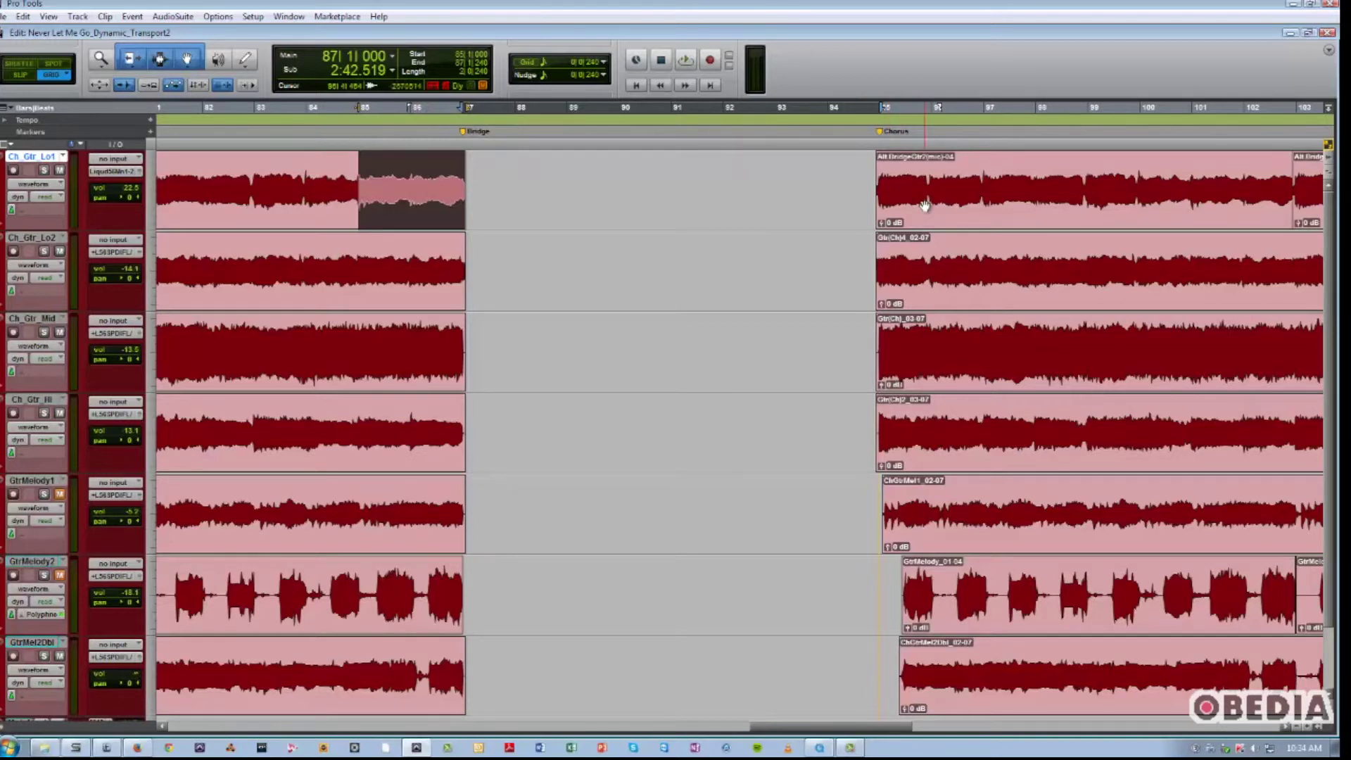
# Loop-play the Ch_Gtr_Lo1 selection, restart it, then stop playback.
pyautogui.press('space')
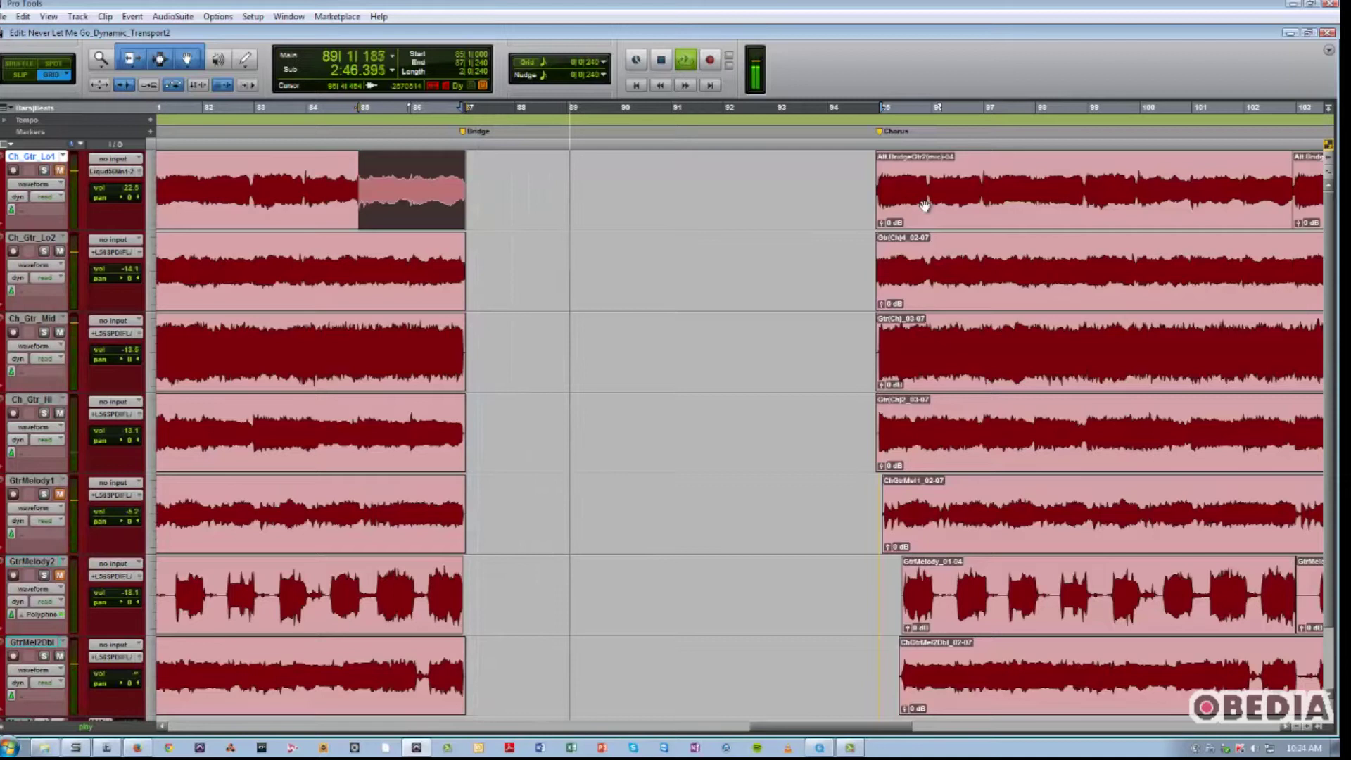
pyautogui.press('space')
pyautogui.press('space')
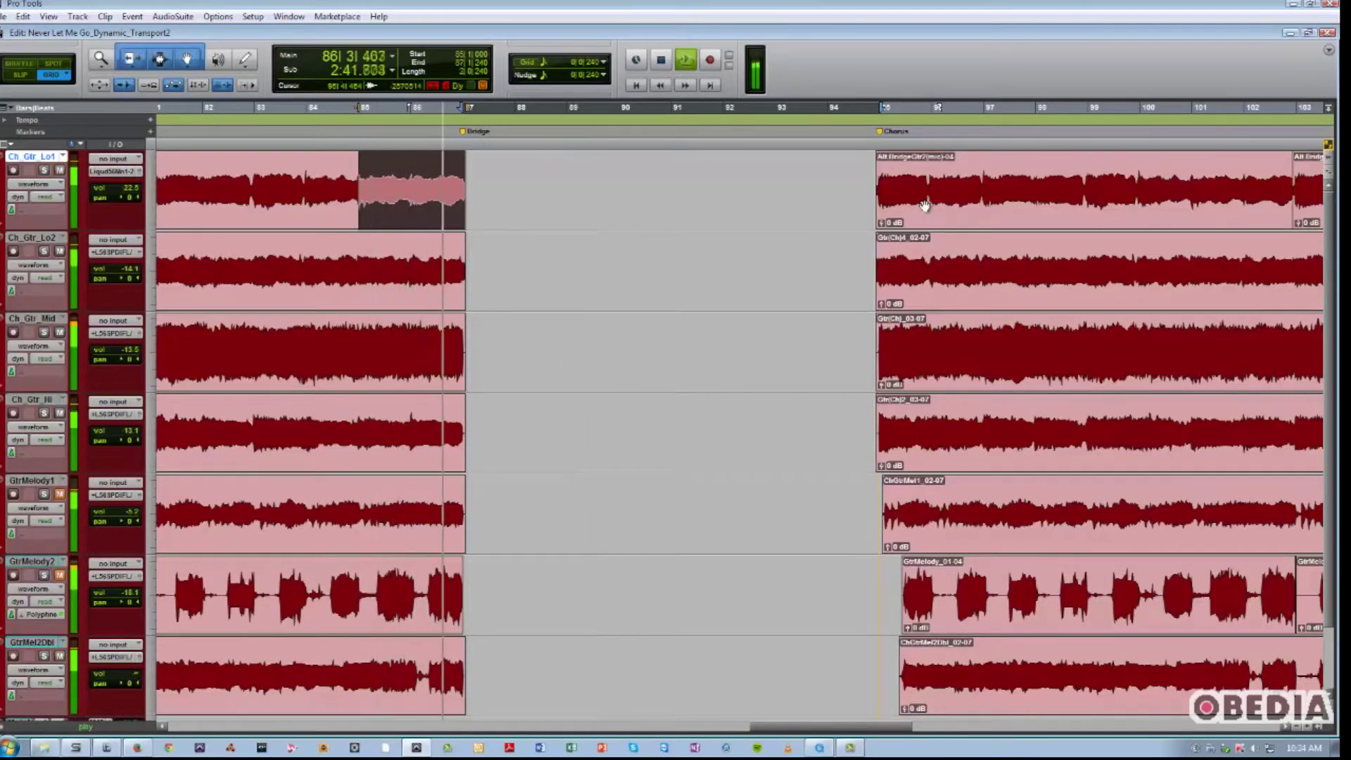
pyautogui.press('space')
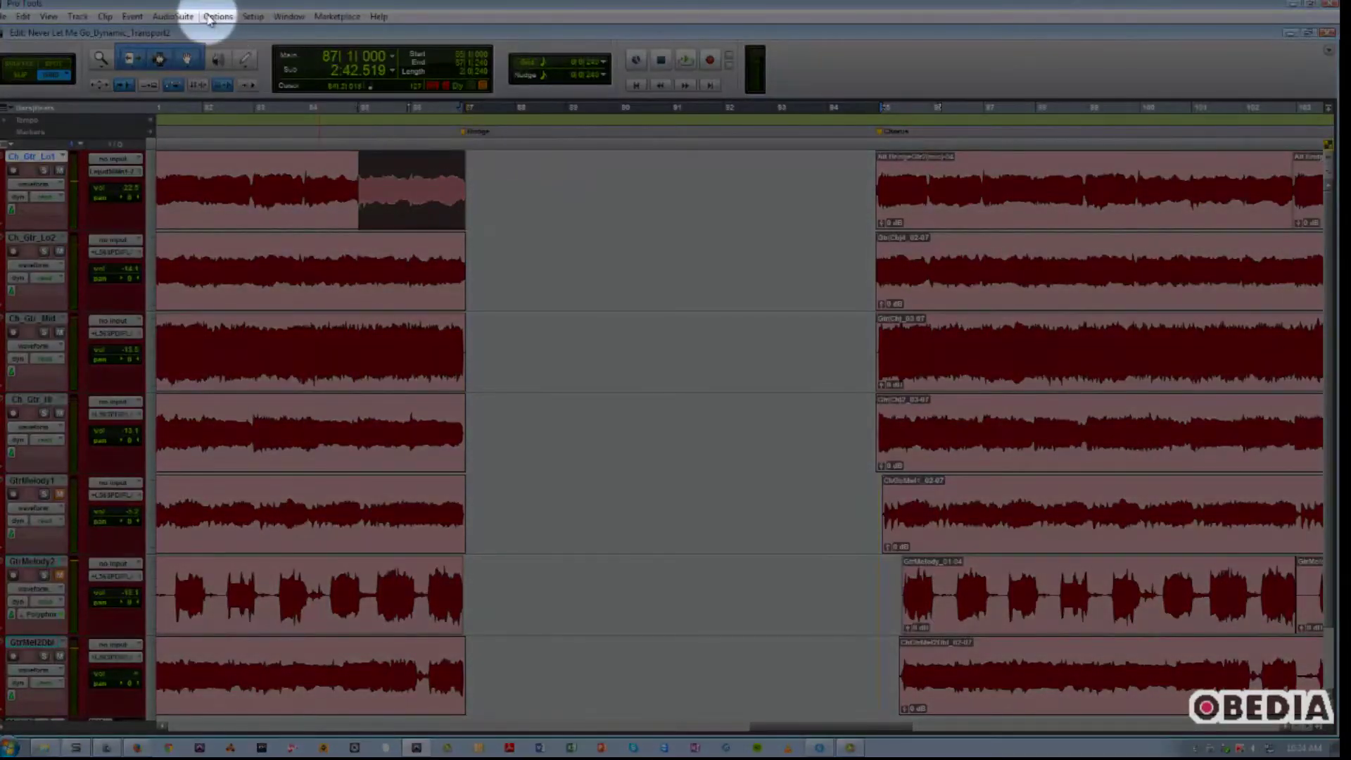
# Enable Options > Dynamic Transport and move the play start marker from bar 87 to bar 91.
pyautogui.click(210, 19)
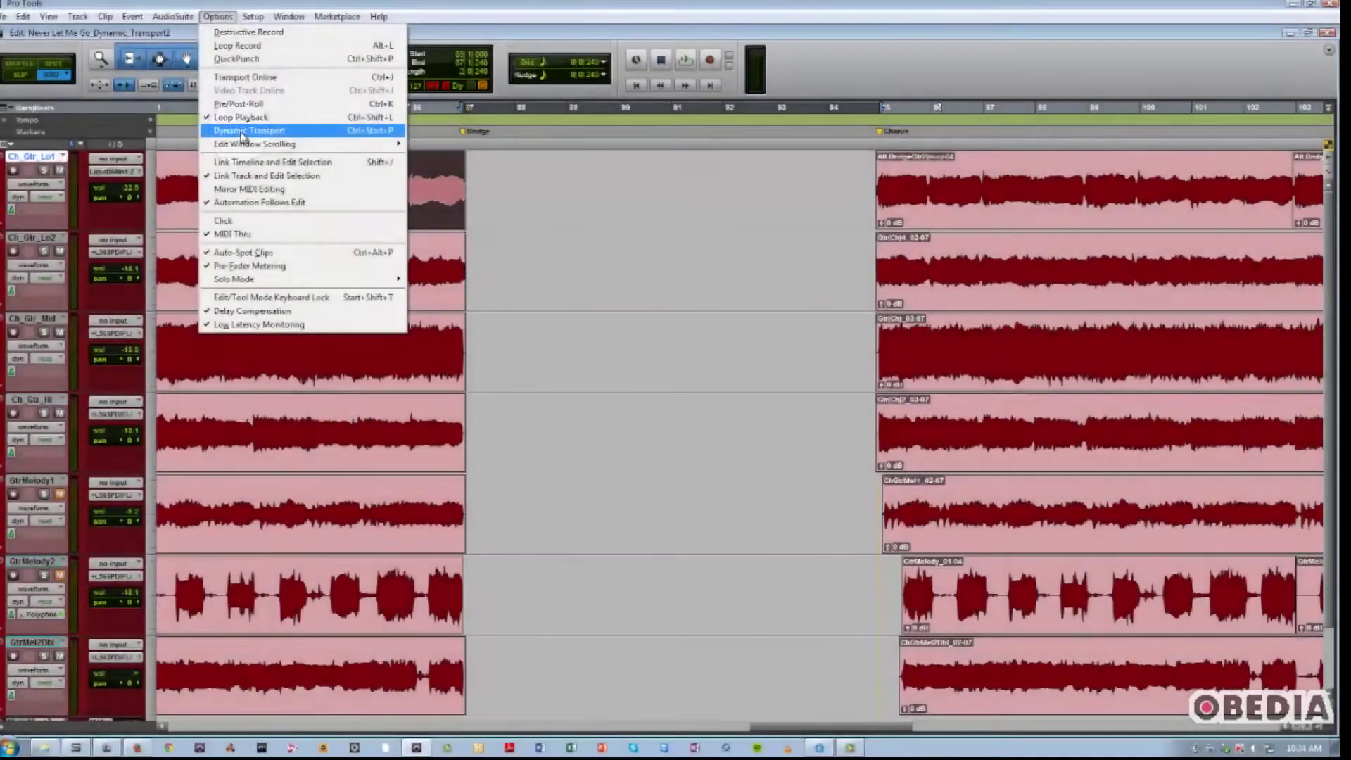
pyautogui.click(239, 130)
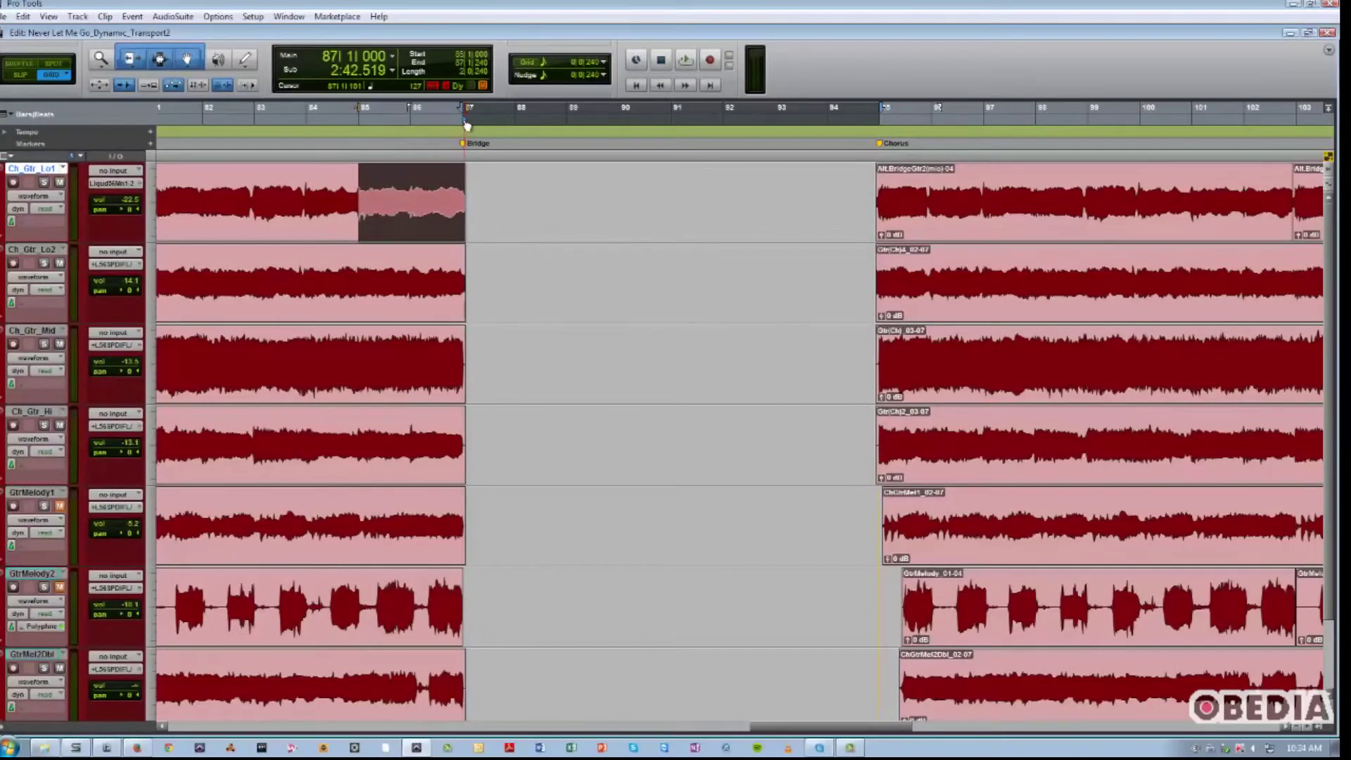
pyautogui.moveTo(467, 125); pyautogui.dragTo(671, 125)
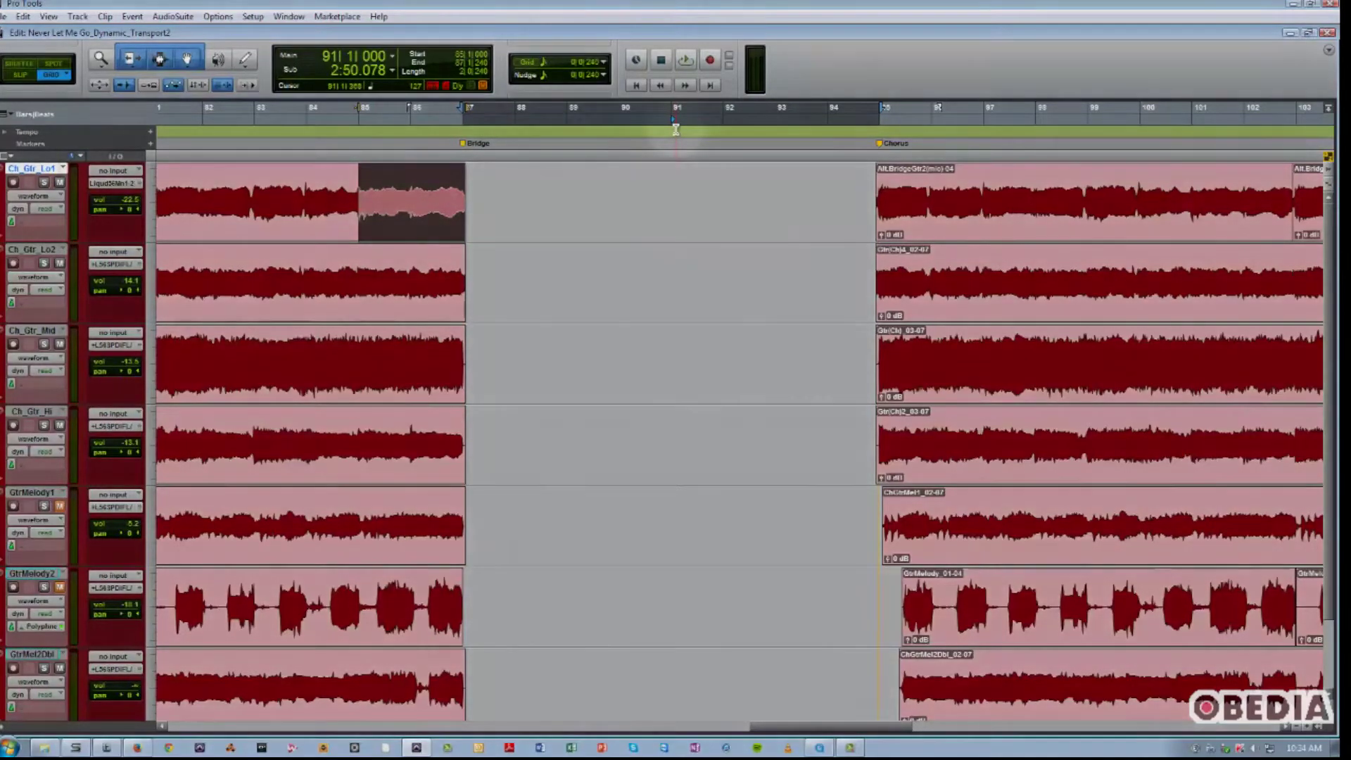
pyautogui.click(676, 127)
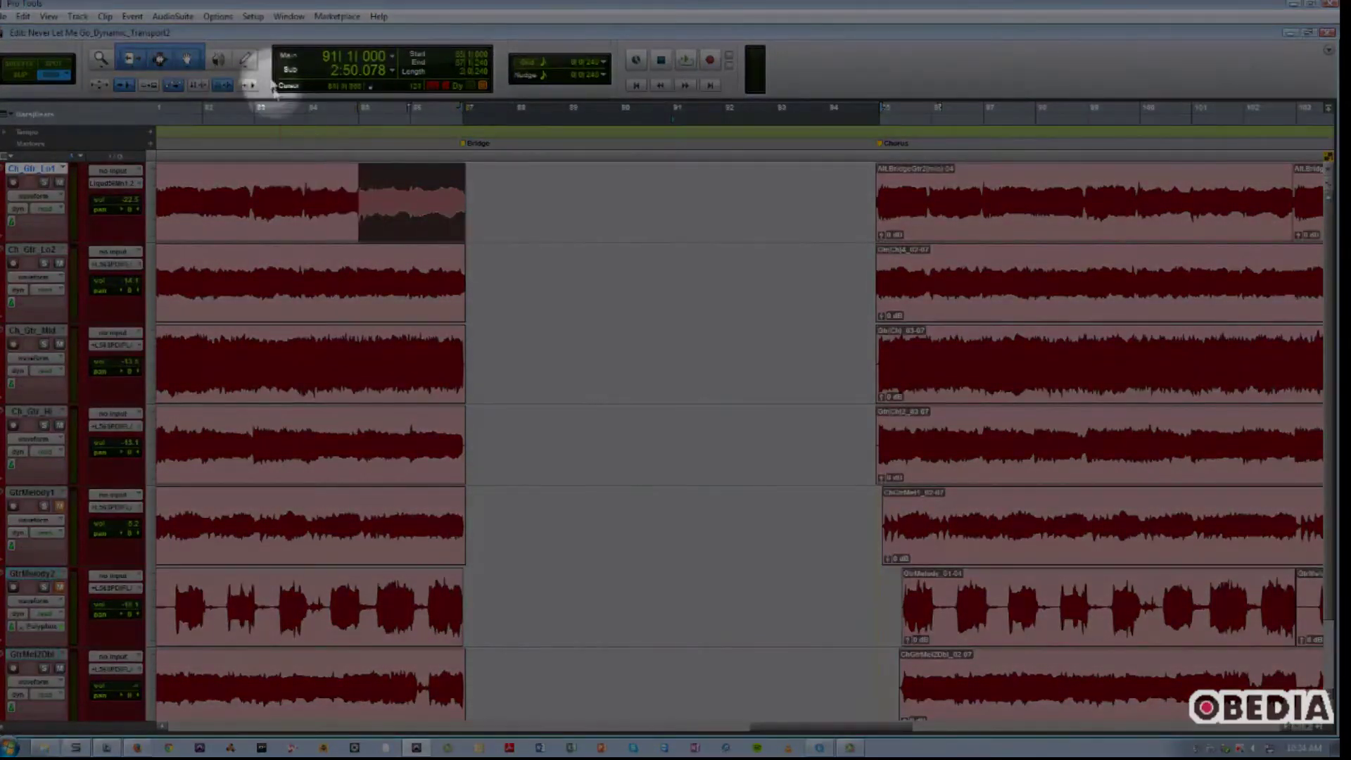
# Select the empty gap, then select Ch_Gtr_Lo1 from bar 86 to the clip end.
pyautogui.click(220, 17)
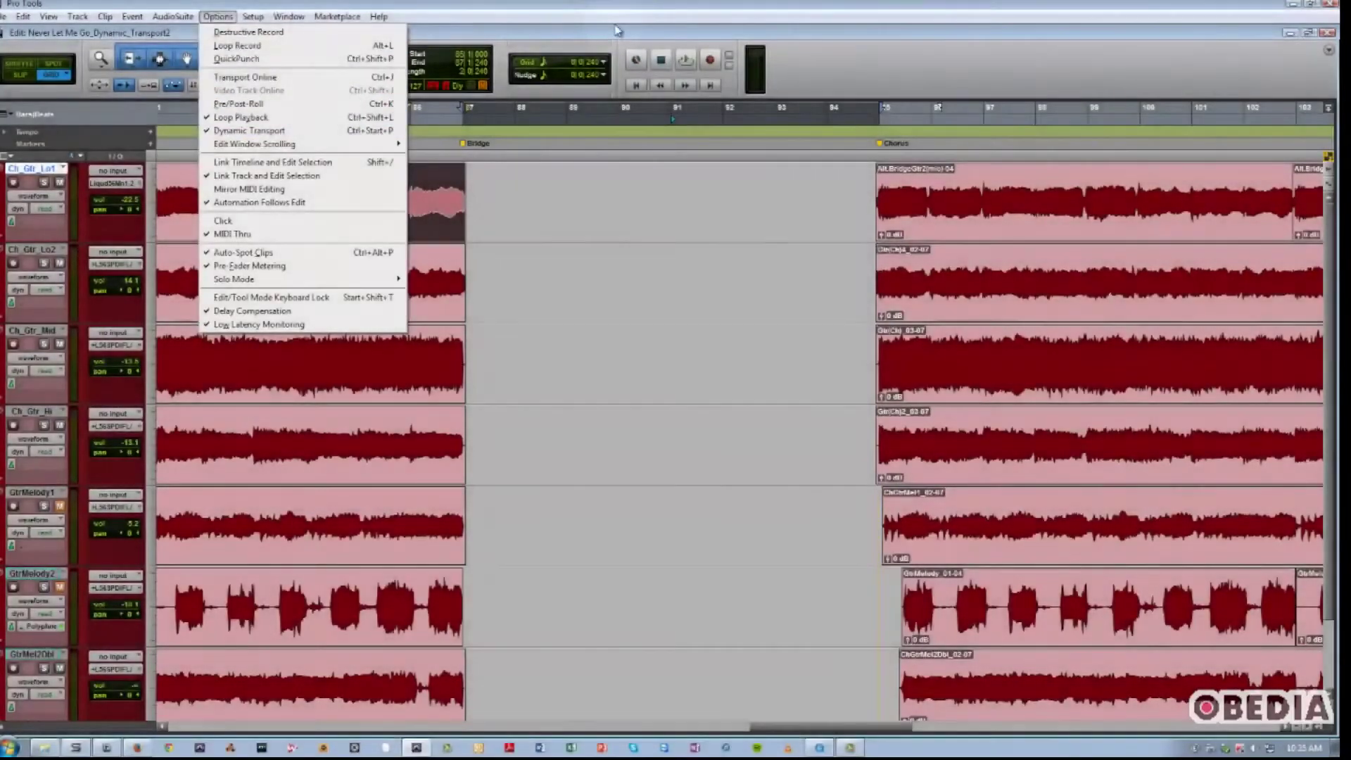
pyautogui.click(618, 31)
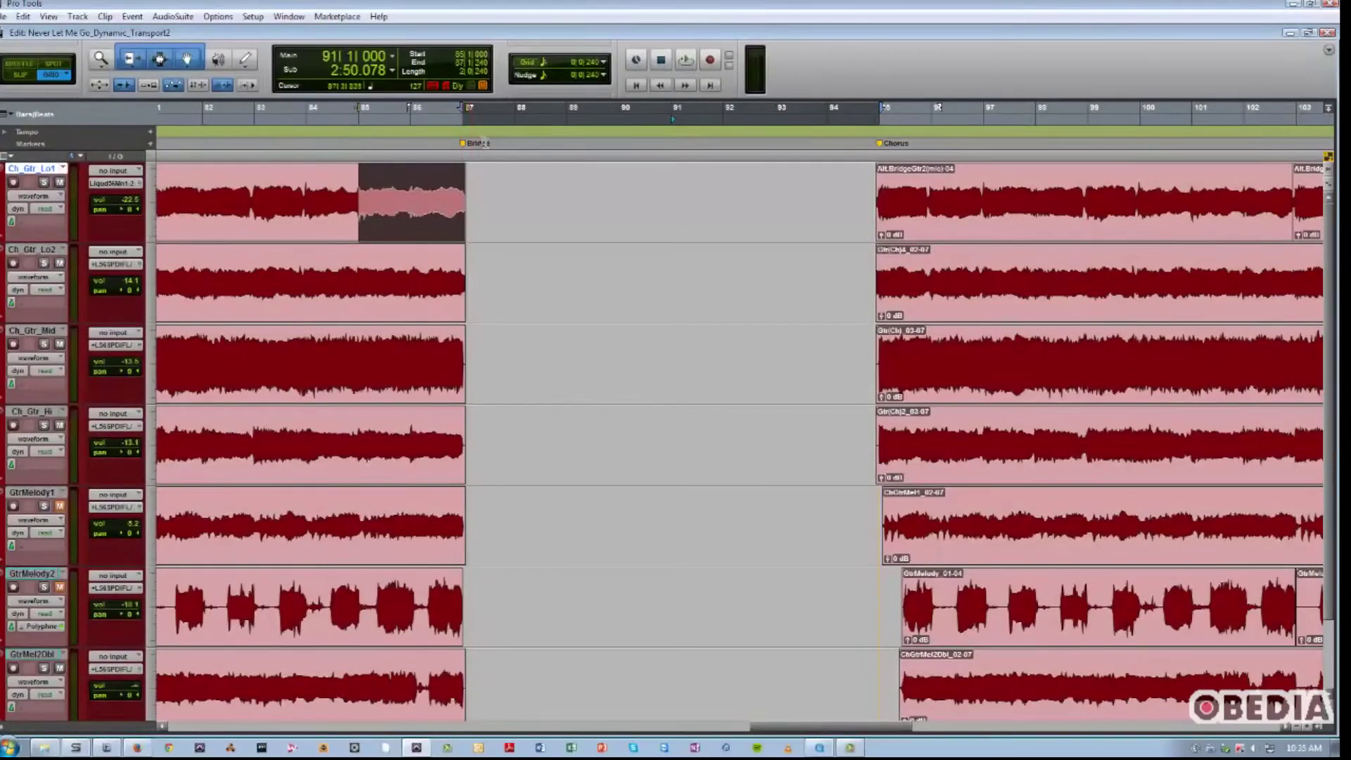
pyautogui.doubleClick(511, 183)
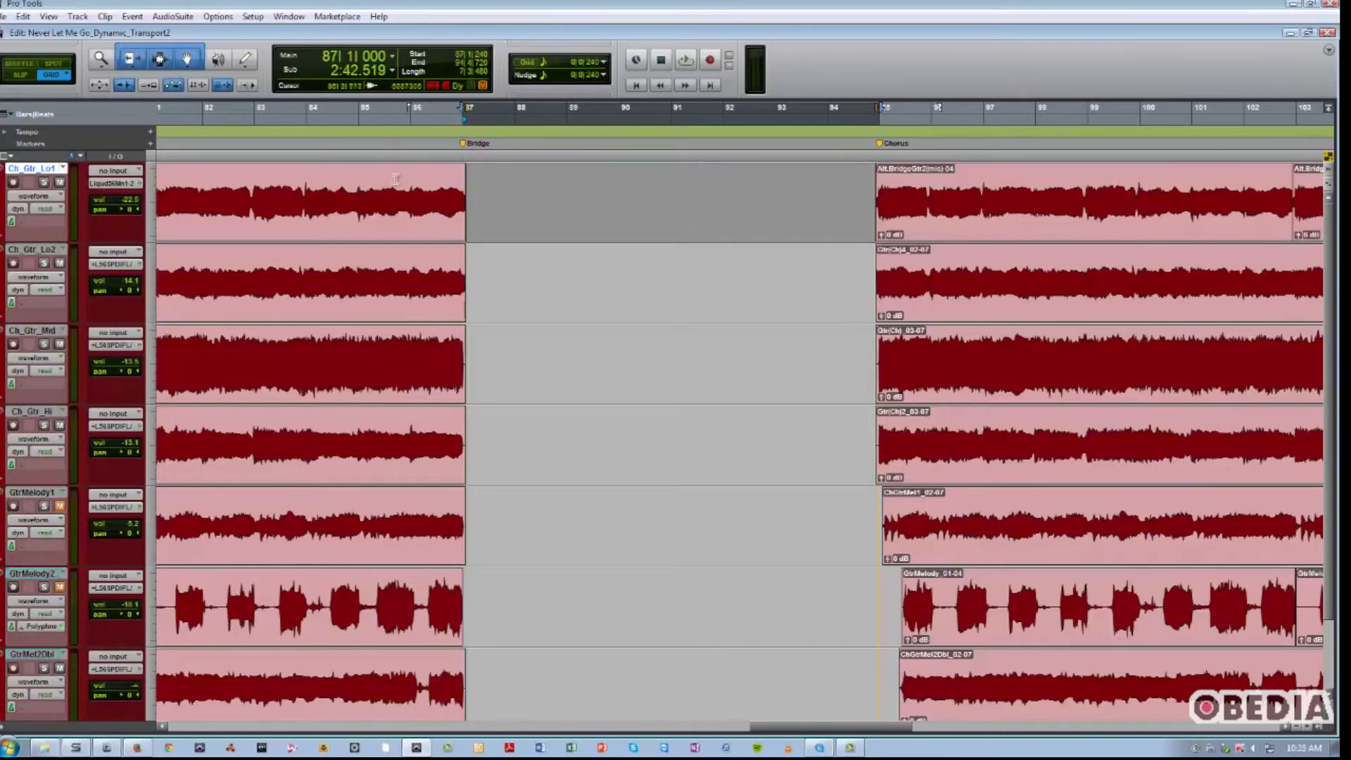
pyautogui.moveTo(407, 179); pyautogui.dragTo(467, 192)
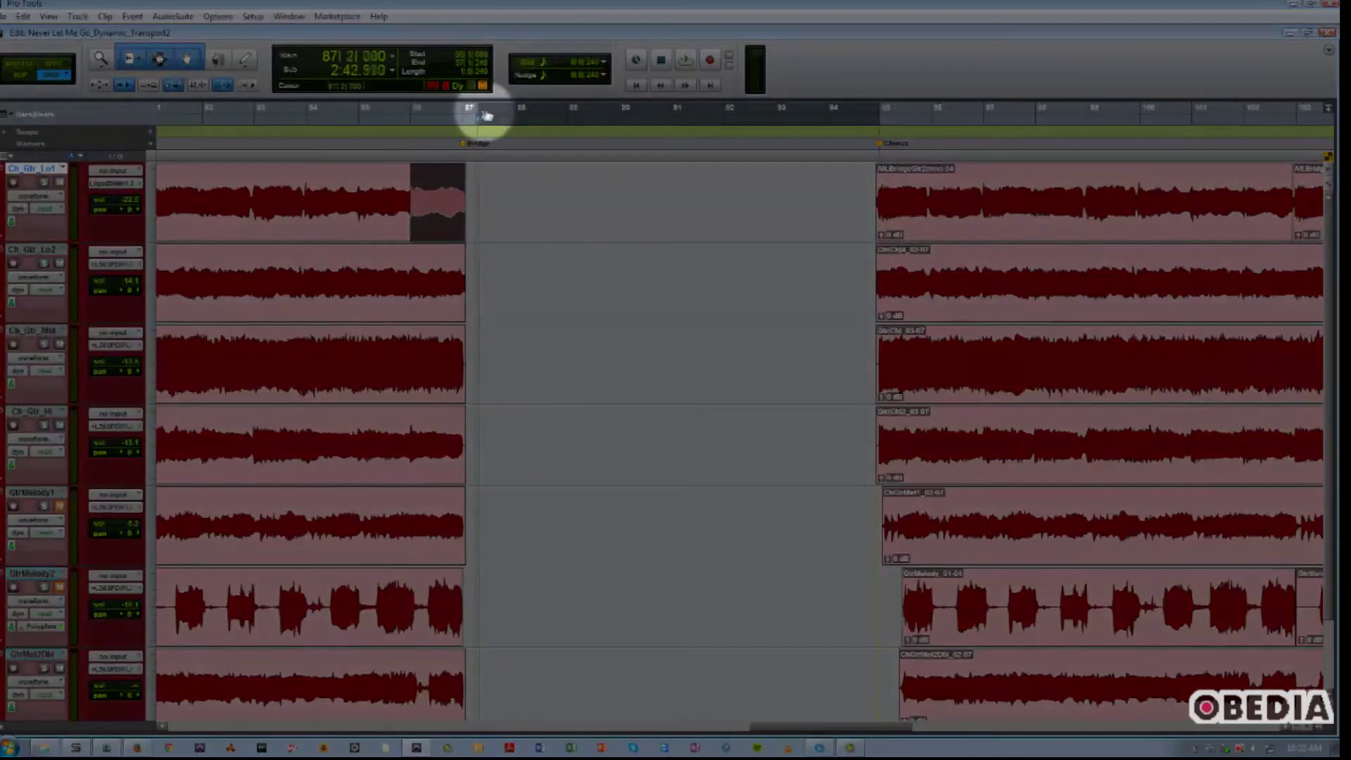
# Return the play start marker to bar 87 and fine-tune the selection start.
pyautogui.click(501, 121)
pyautogui.click(465, 131)
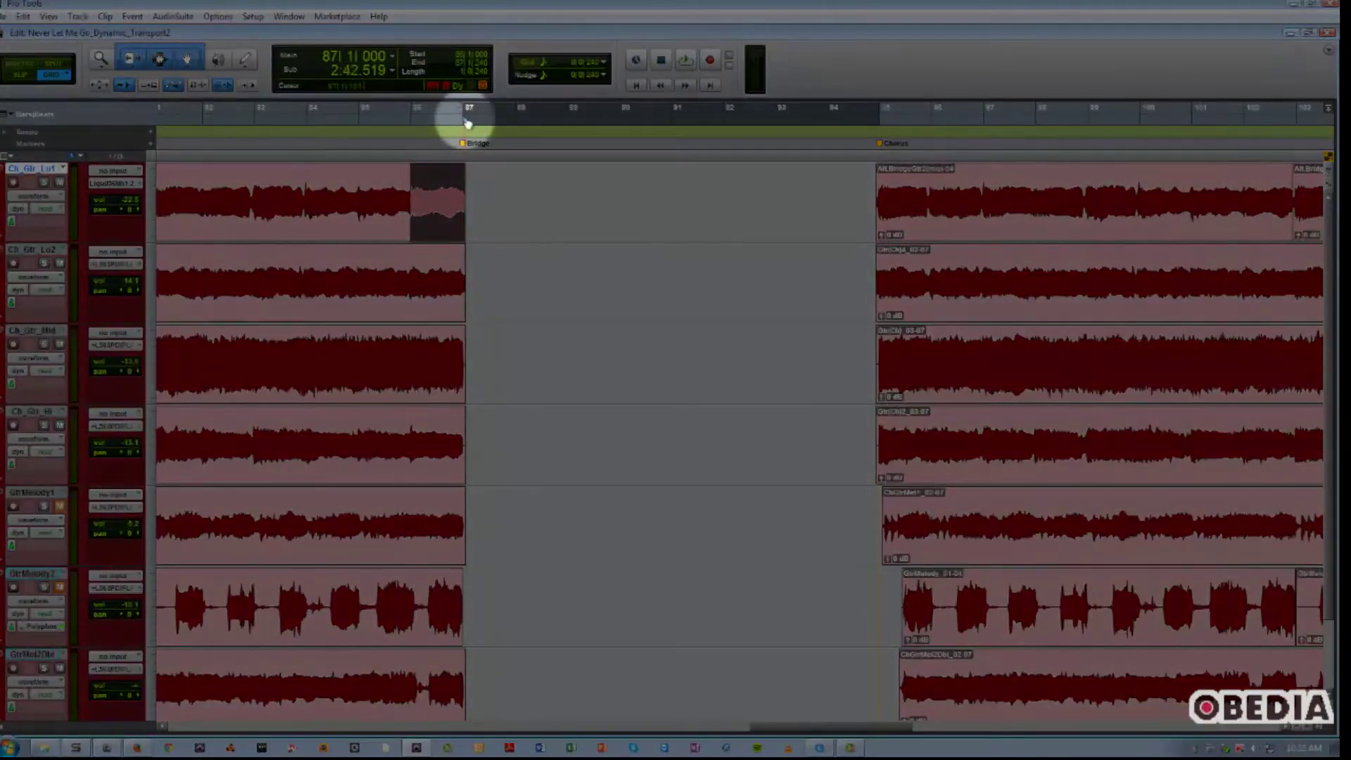
pyautogui.click(546, 125)
pyautogui.click(459, 127)
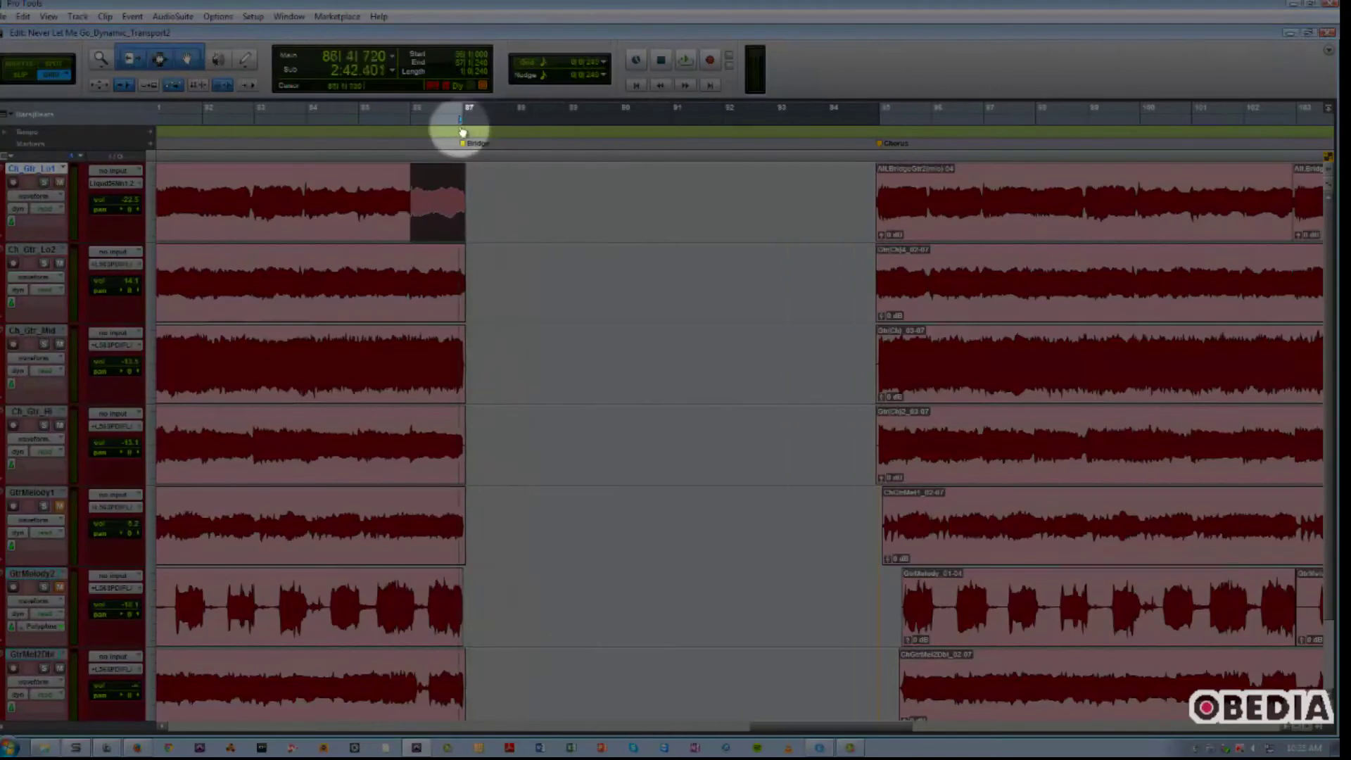
pyautogui.moveTo(417, 104)
pyautogui.mouseDown()
pyautogui.moveTo(374, 112)
pyautogui.moveTo(411, 112)
pyautogui.mouseUp()
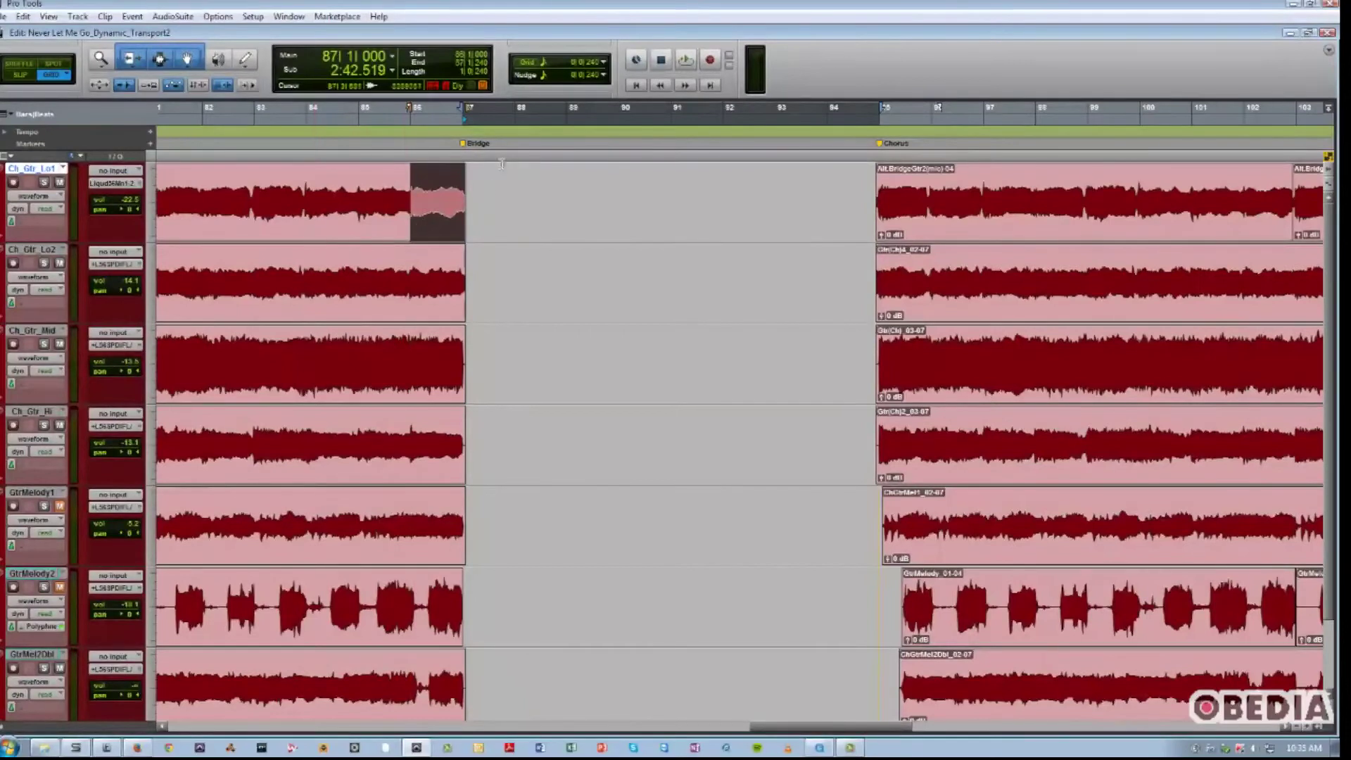
# Play and stop the session twice, then set the play start marker at bar 86.
pyautogui.press('space')
pyautogui.press('space')
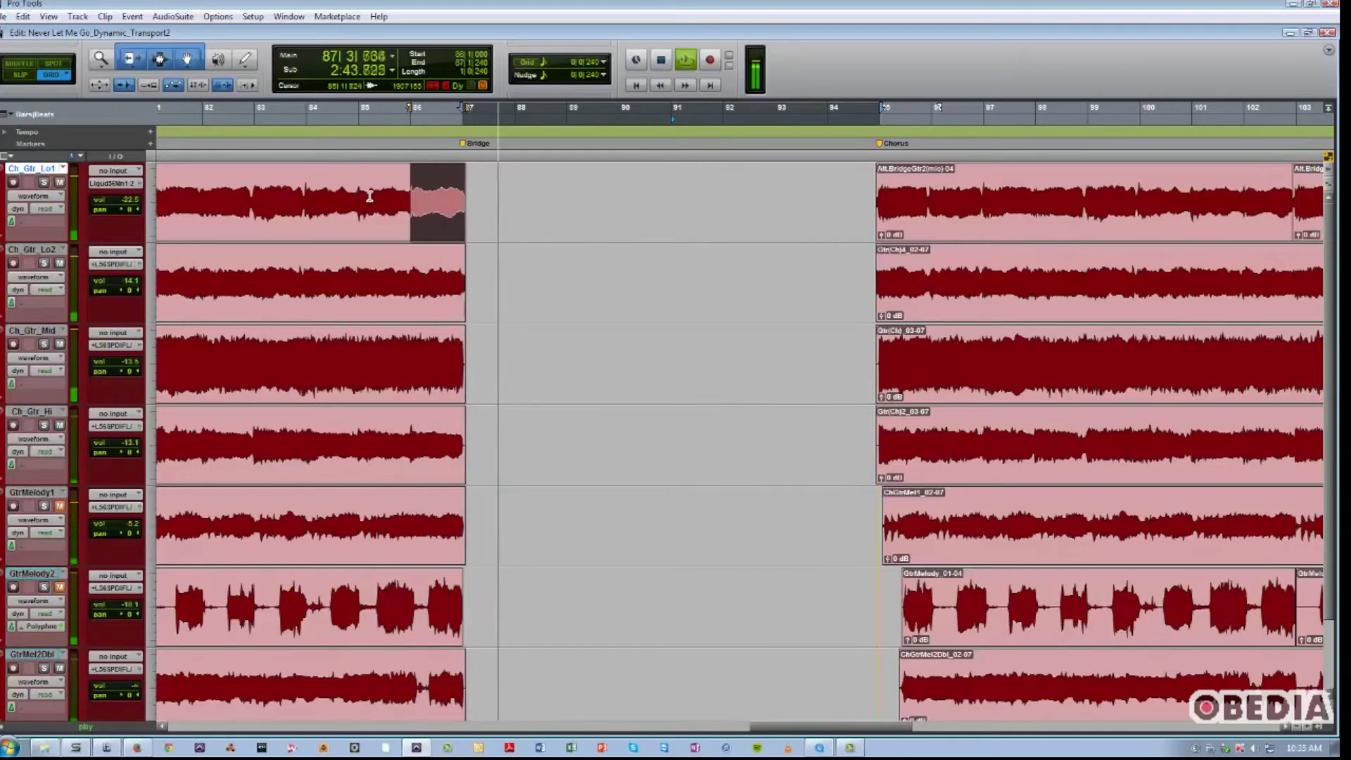
pyautogui.press('space')
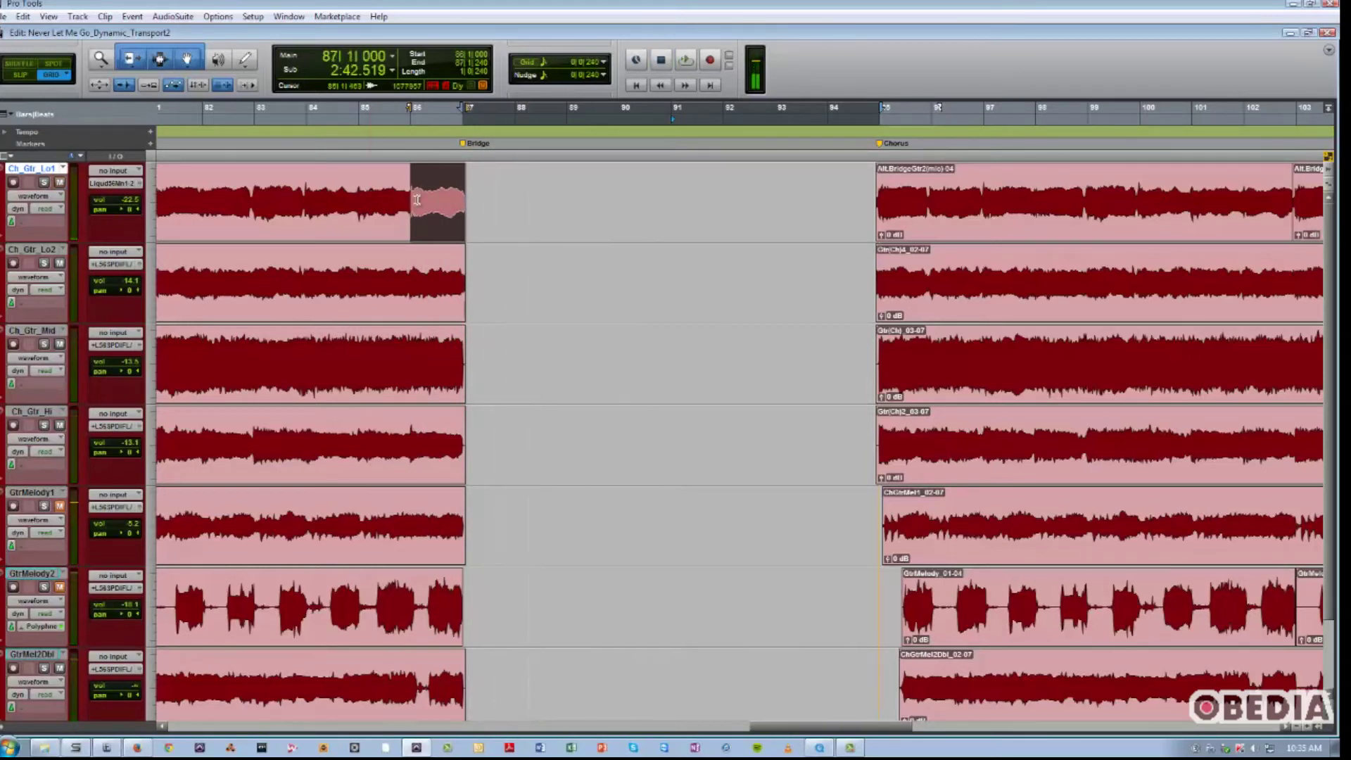
pyautogui.press('space')
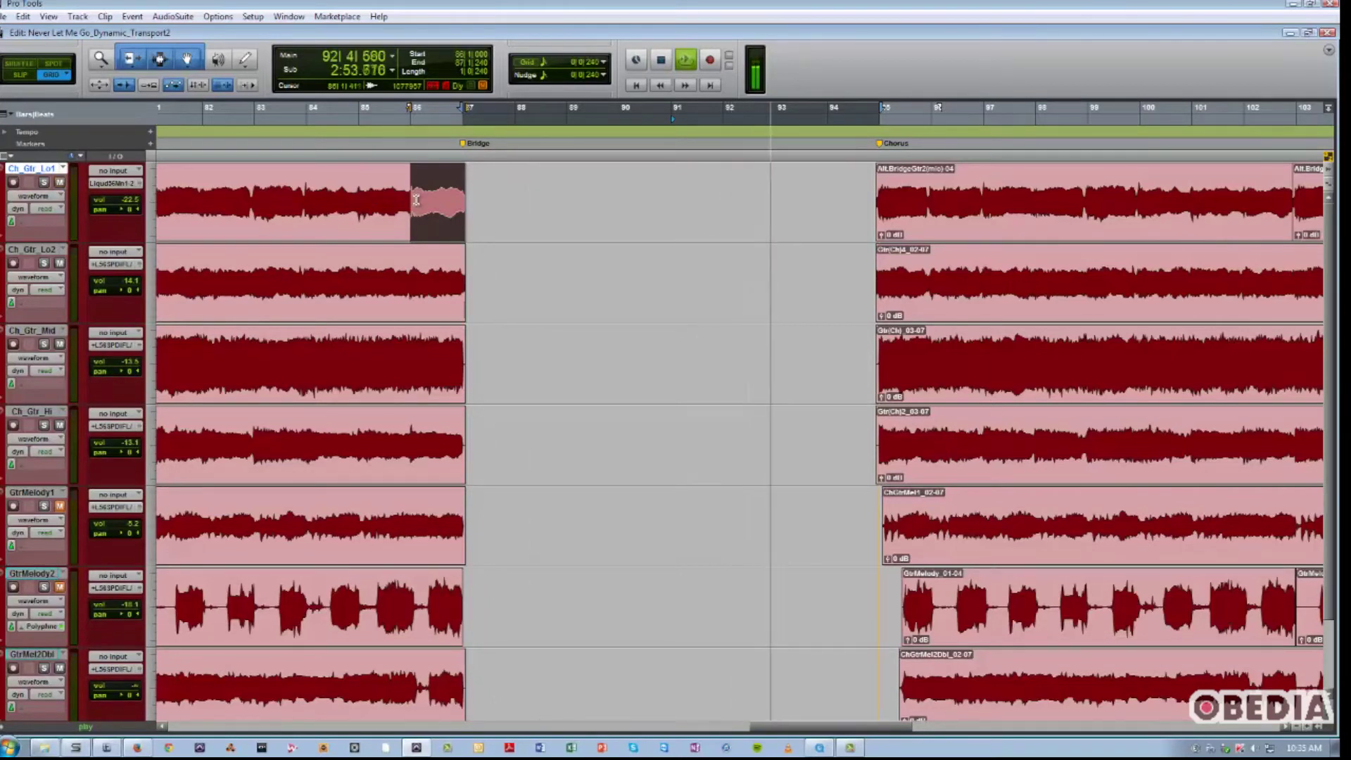
pyautogui.press('space')
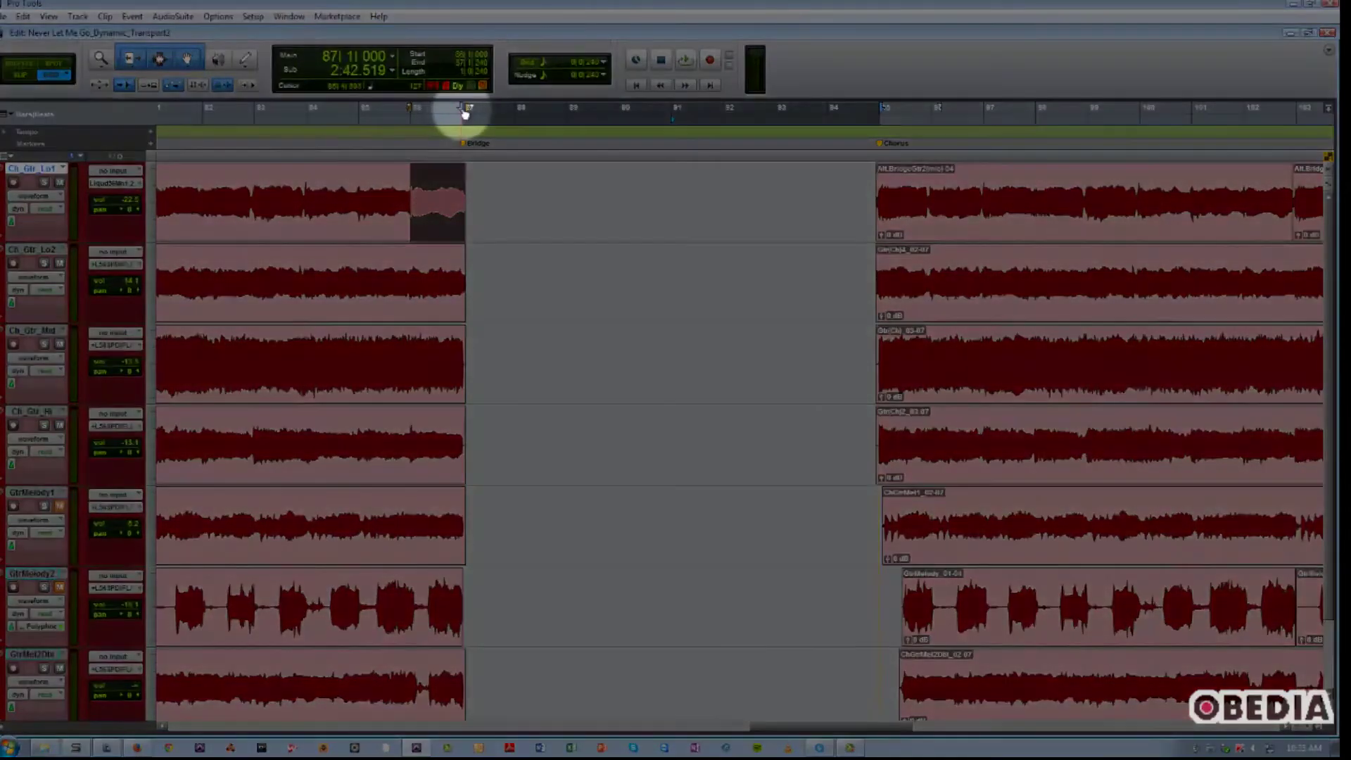
pyautogui.click(437, 112)
pyautogui.click(414, 111)
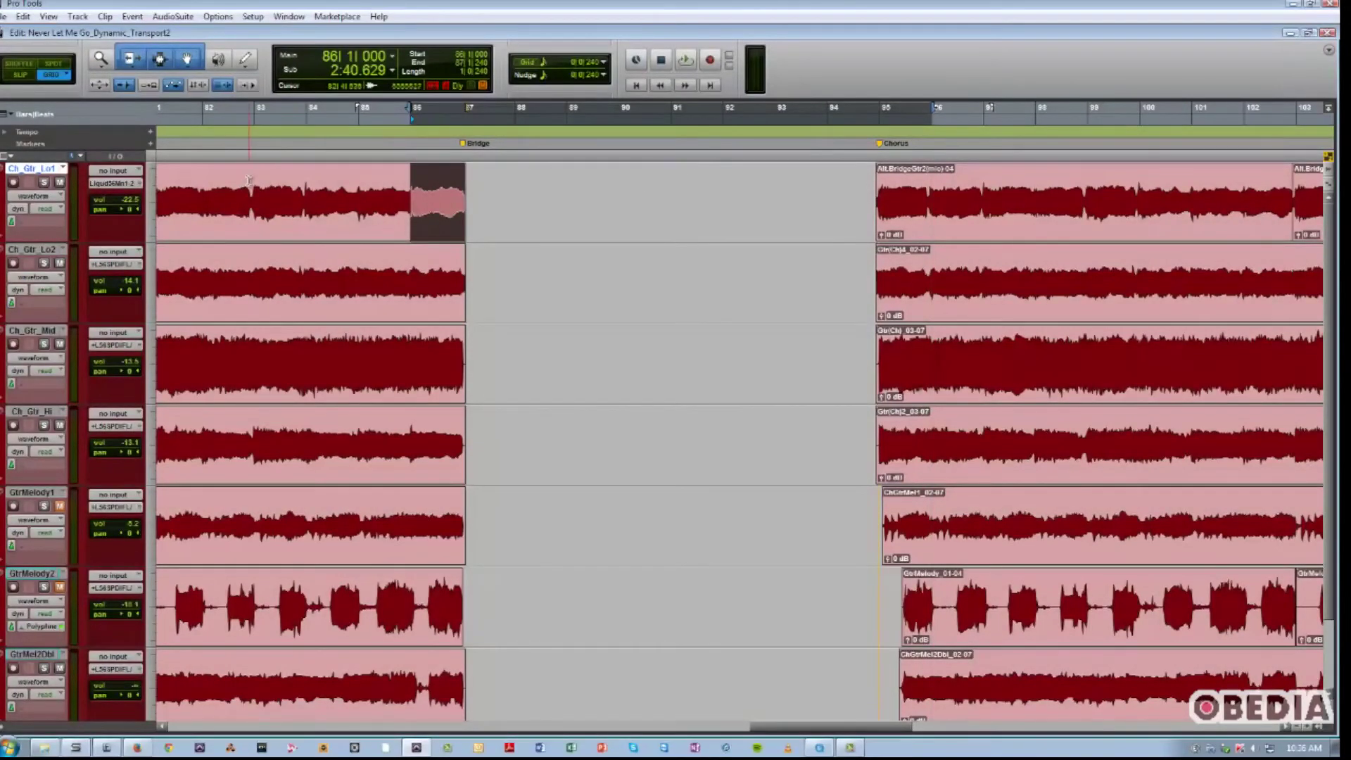
# Select bars 83–85 on Ch_Gtr_Lo1, move the play start marker to bar 90, and start playback.
pyautogui.moveTo(256, 179); pyautogui.dragTo(358, 203)
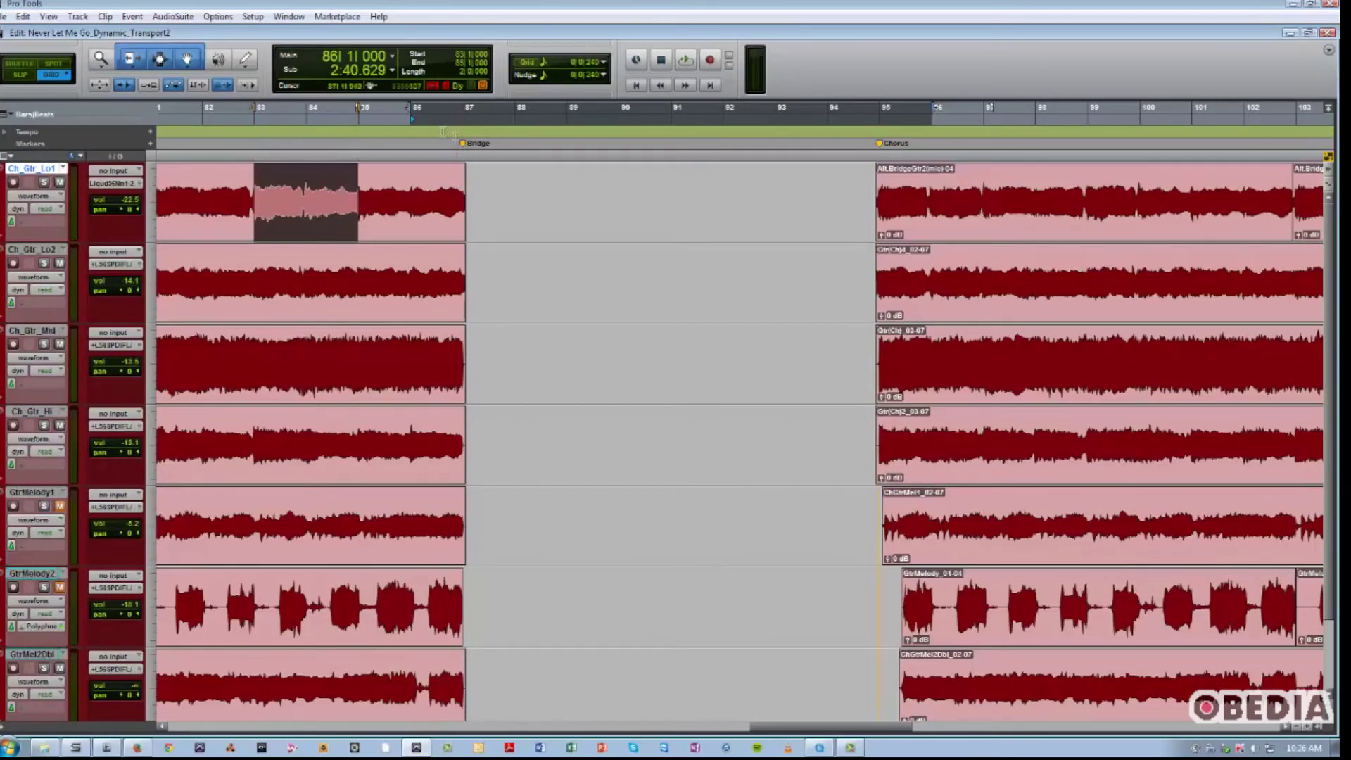
pyautogui.moveTo(414, 124); pyautogui.dragTo(619, 143)
pyautogui.press('space')
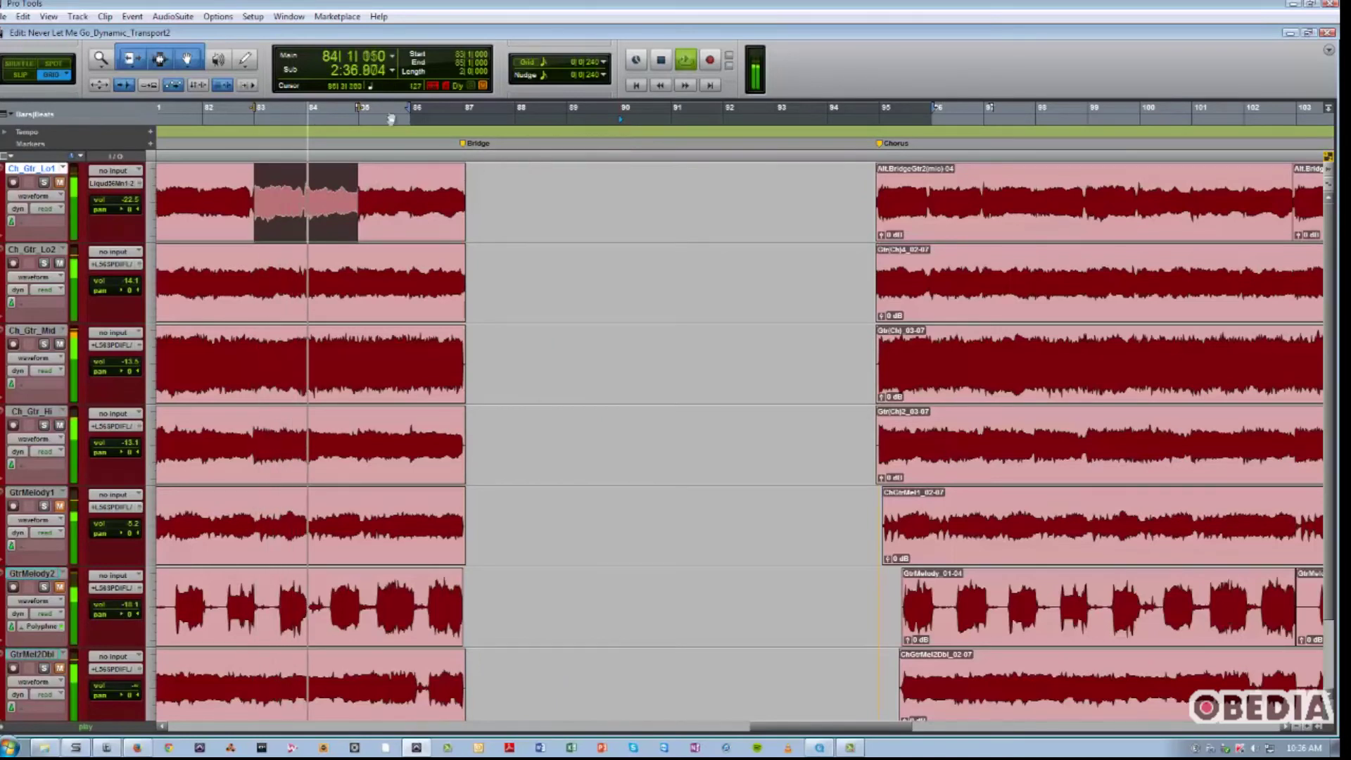
# Extend the selection to about bar 86, then restart and stop playback.
pyautogui.moveTo(359, 176); pyautogui.dragTo(414, 115)
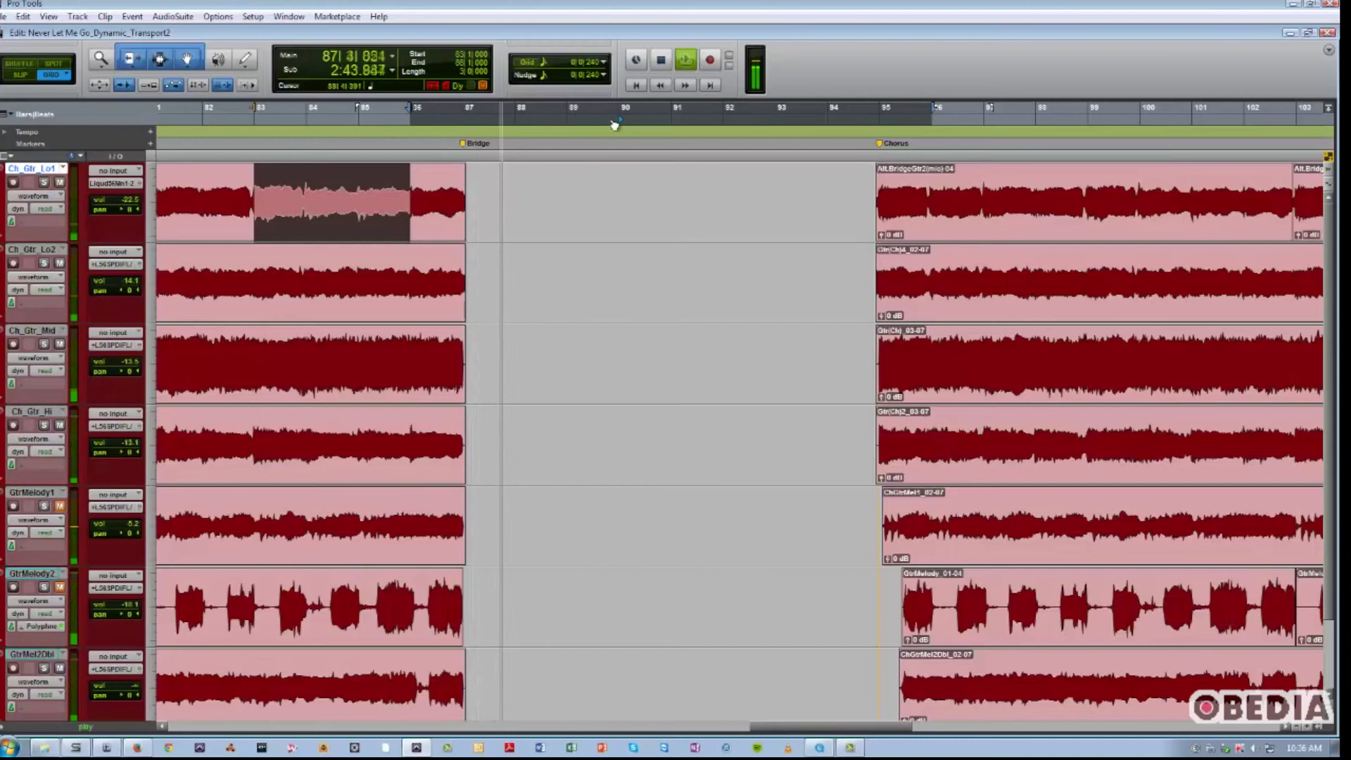
pyautogui.press('space')
pyautogui.press('space')
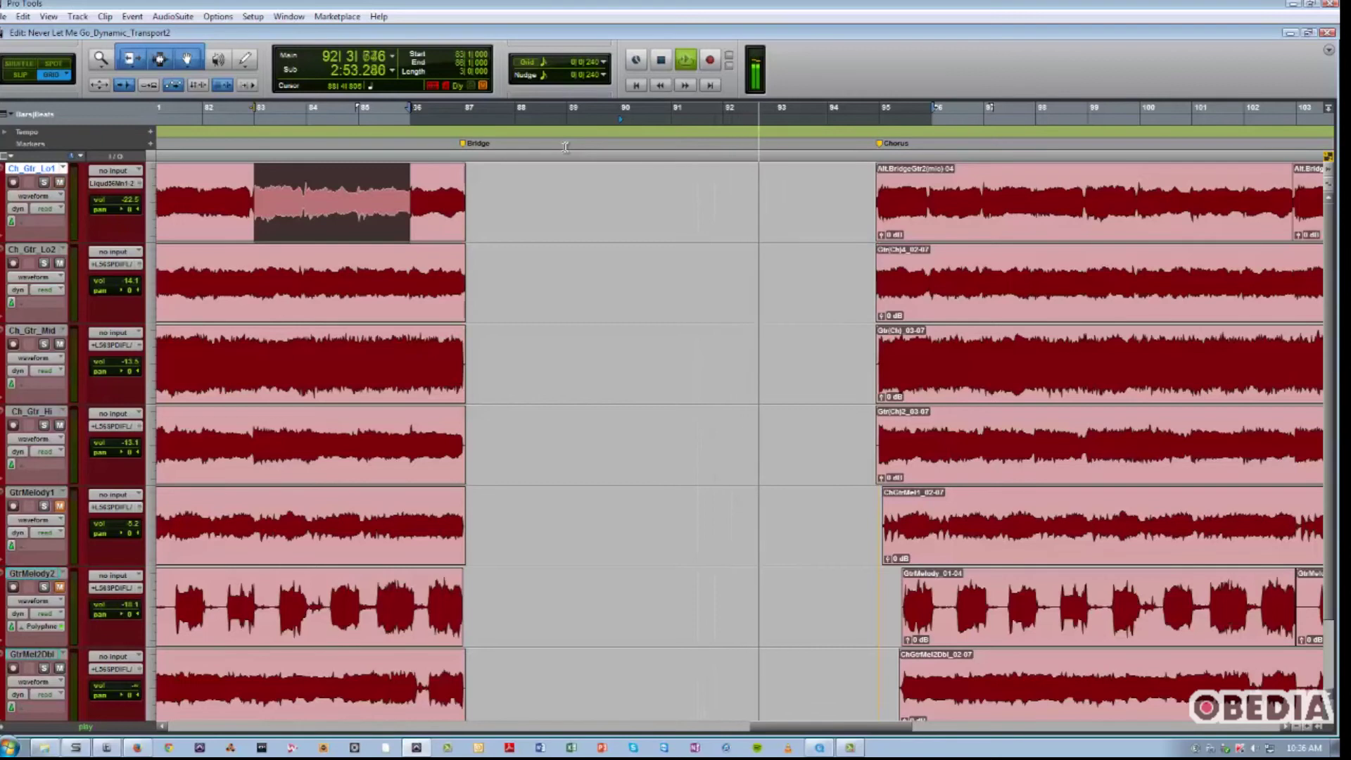
pyautogui.press('space')
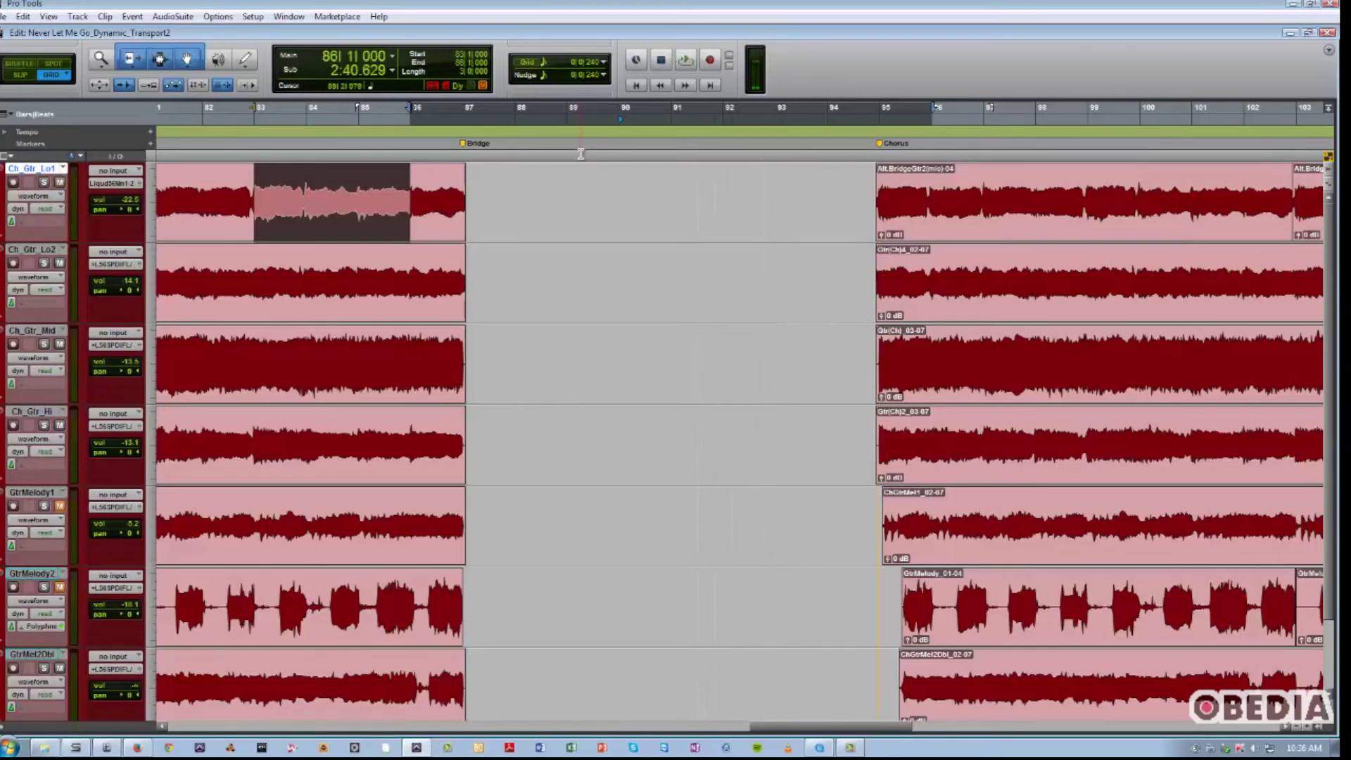